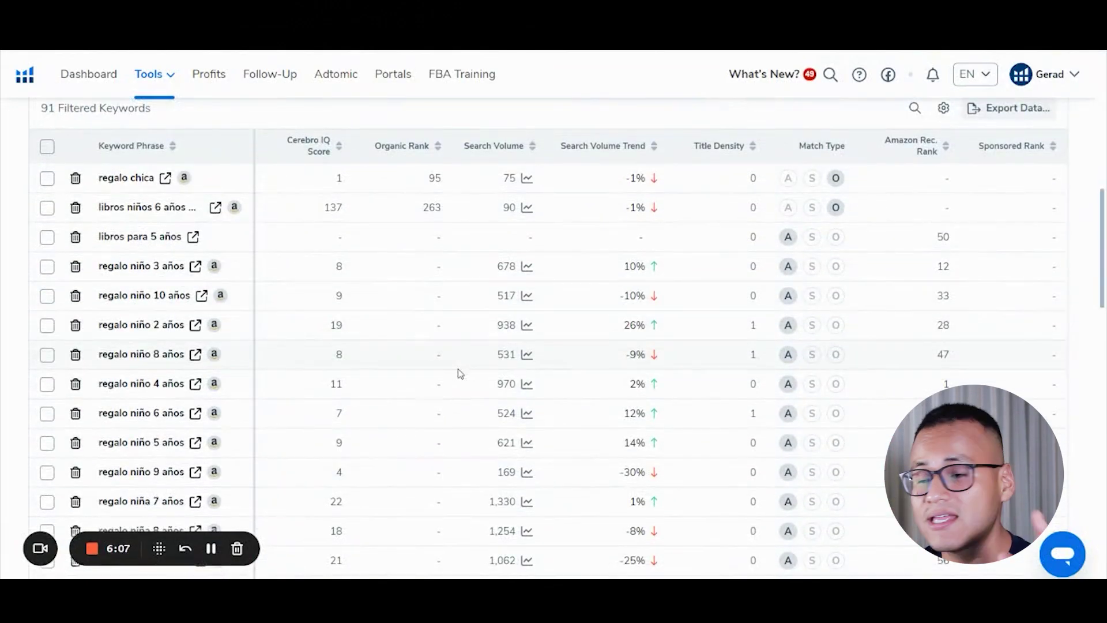
Sort the filtered keyword table by search volume, highest first, and check the volumes of the leading keywords
{"action": "scroll", "coordinate": [458, 369], "scroll_direction": "up", "scroll_amount": 7}
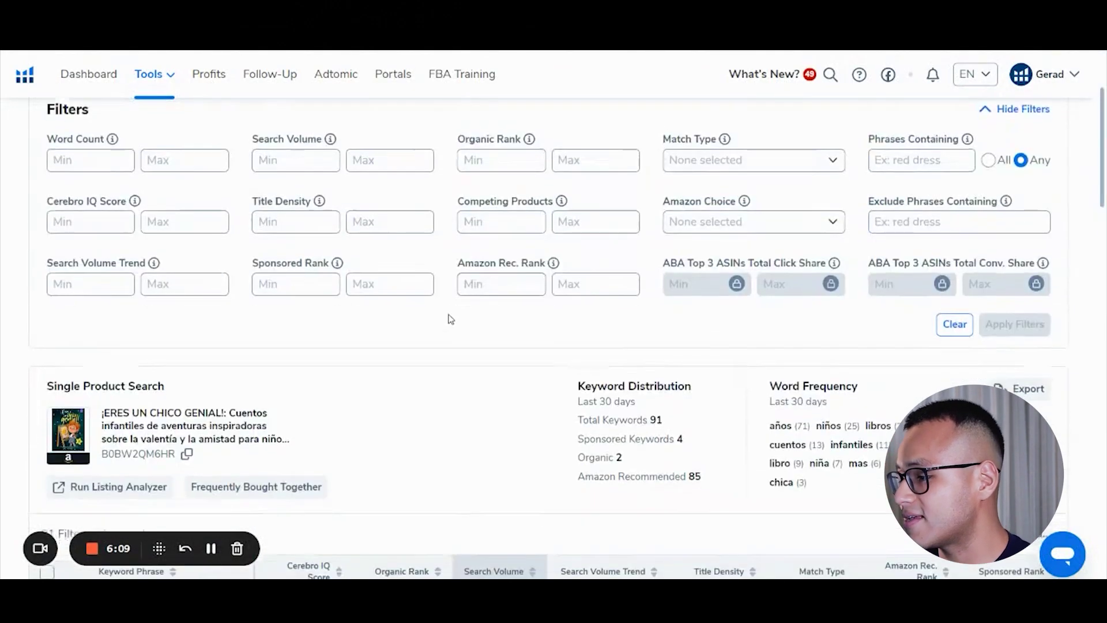
{"action": "scroll", "coordinate": [451, 317], "scroll_direction": "down", "scroll_amount": 2}
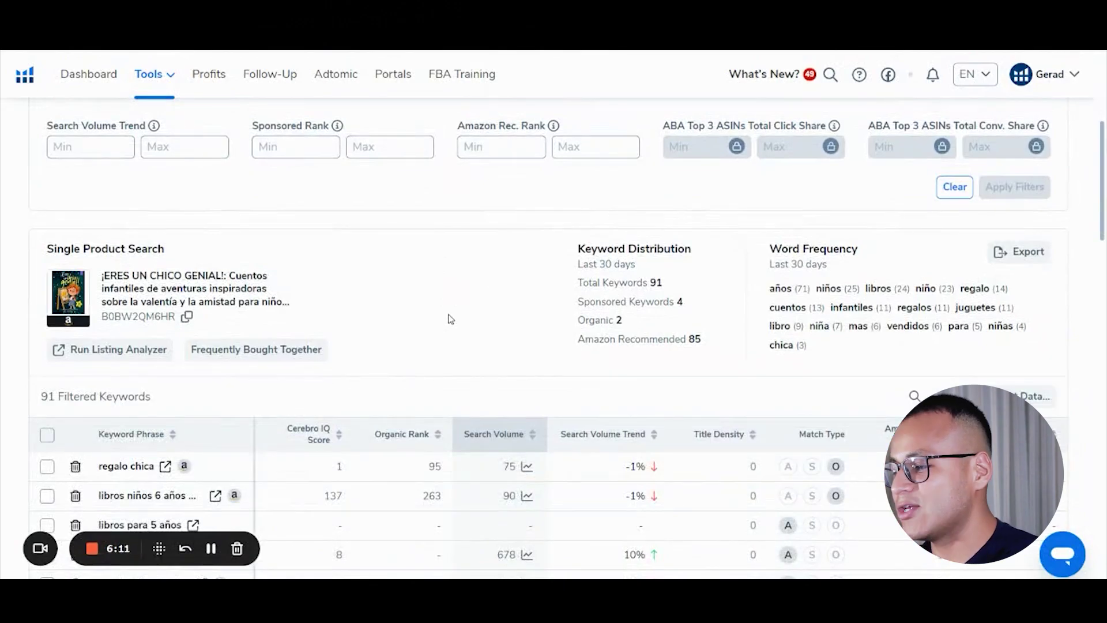
{"action": "scroll", "coordinate": [450, 319], "scroll_direction": "down", "scroll_amount": 5}
{"action": "scroll", "coordinate": [692, 329], "scroll_direction": "up", "scroll_amount": 4}
{"action": "scroll", "coordinate": [692, 331], "scroll_direction": "down", "scroll_amount": 2}
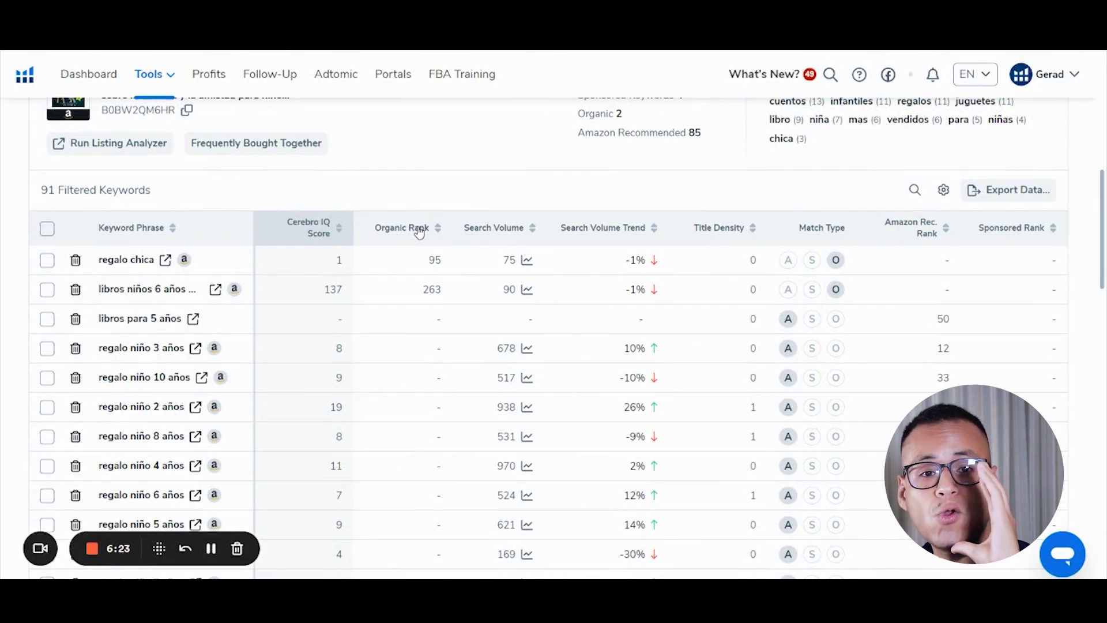
{"action": "left_click", "coordinate": [517, 236]}
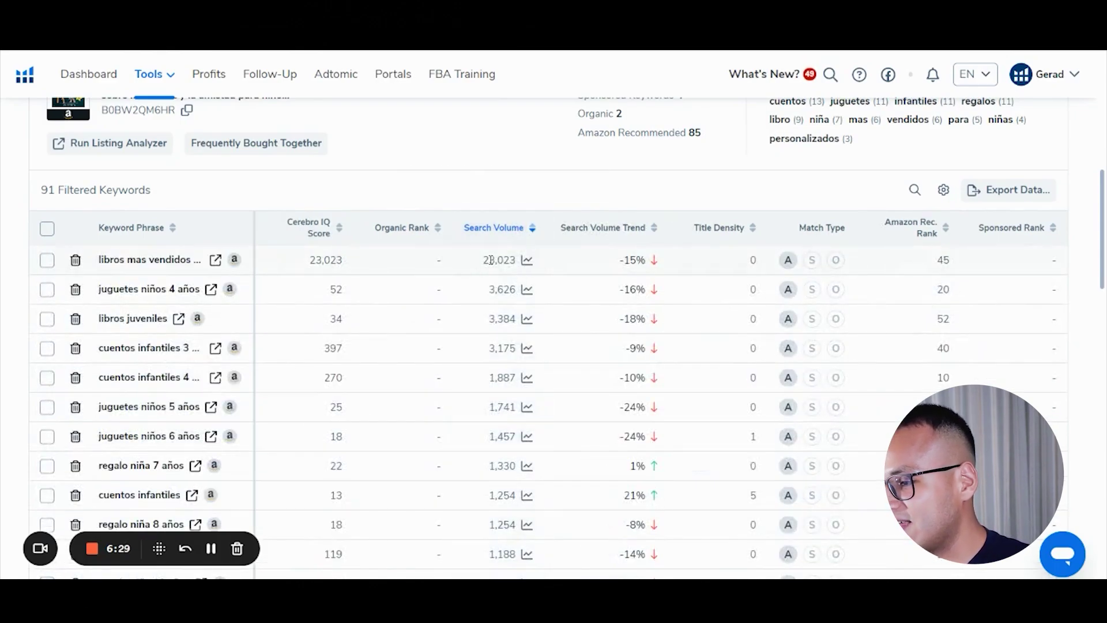
{"action": "left_click_drag", "start_coordinate": [501, 289], "coordinate": [497, 260]}
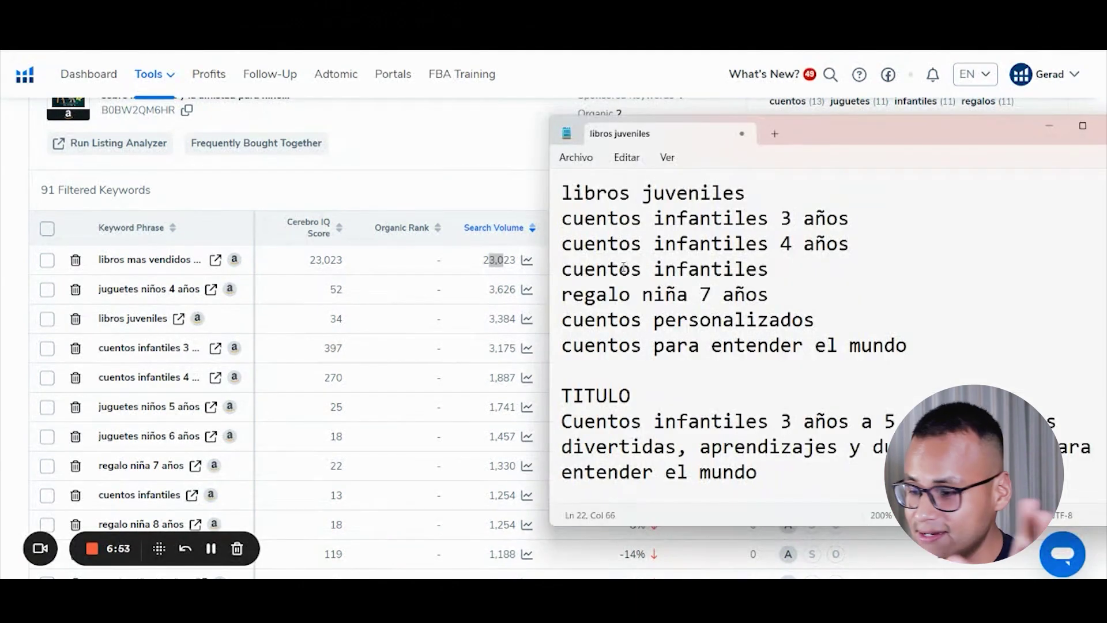
Compare each keyword in the libros juveniles note, through "cuentos para entender el mundo", with the search volumes in the keyword table
{"action": "scroll", "coordinate": [81, 323], "scroll_direction": "down", "scroll_amount": 1}
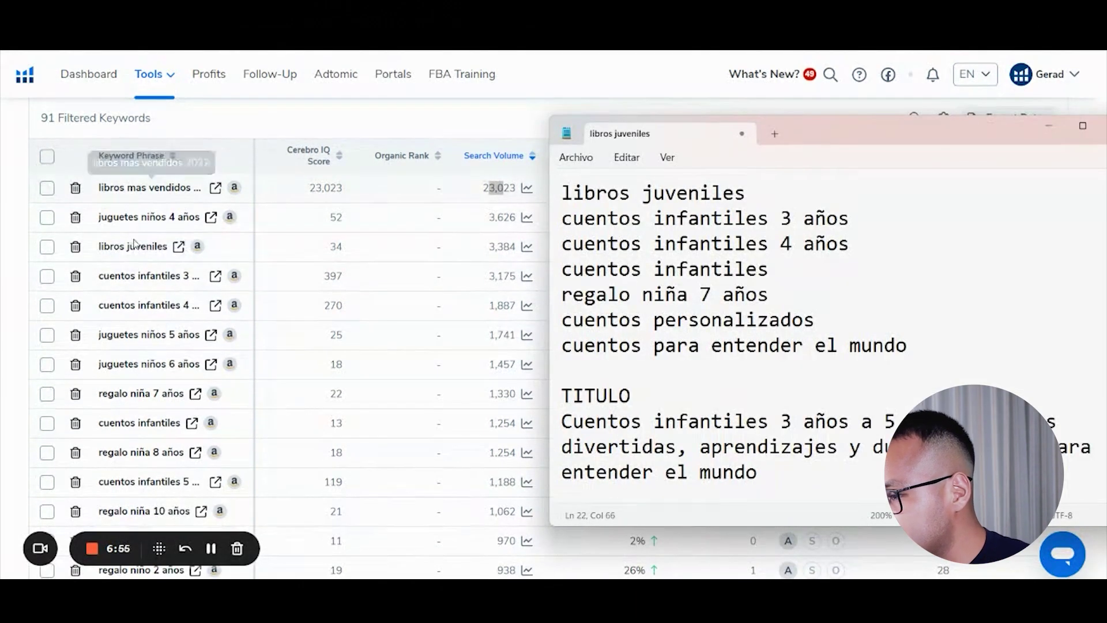
{"action": "left_click_drag", "start_coordinate": [653, 208], "coordinate": [853, 346]}
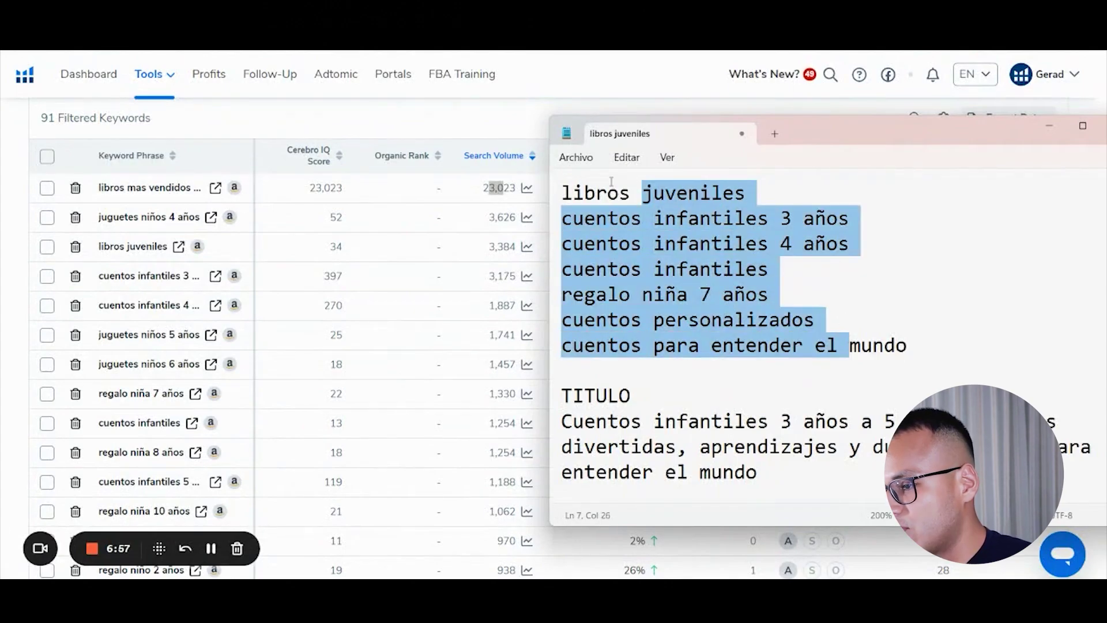
{"action": "left_click_drag", "start_coordinate": [609, 193], "coordinate": [735, 194]}
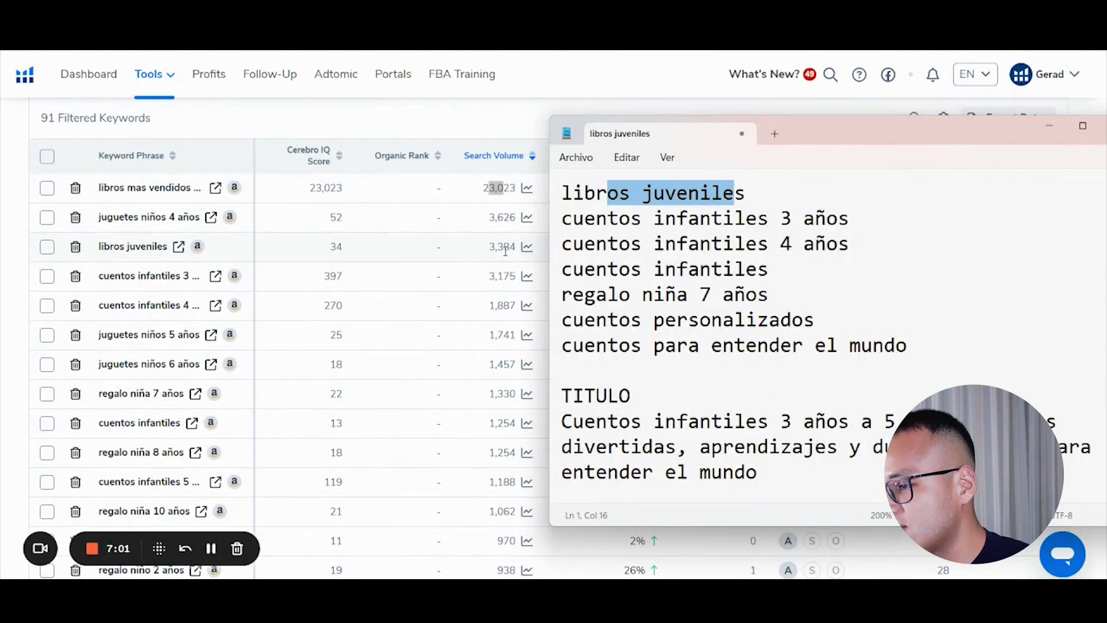
{"action": "left_click_drag", "start_coordinate": [608, 218], "coordinate": [849, 219]}
{"action": "left_click_drag", "start_coordinate": [630, 244], "coordinate": [854, 244]}
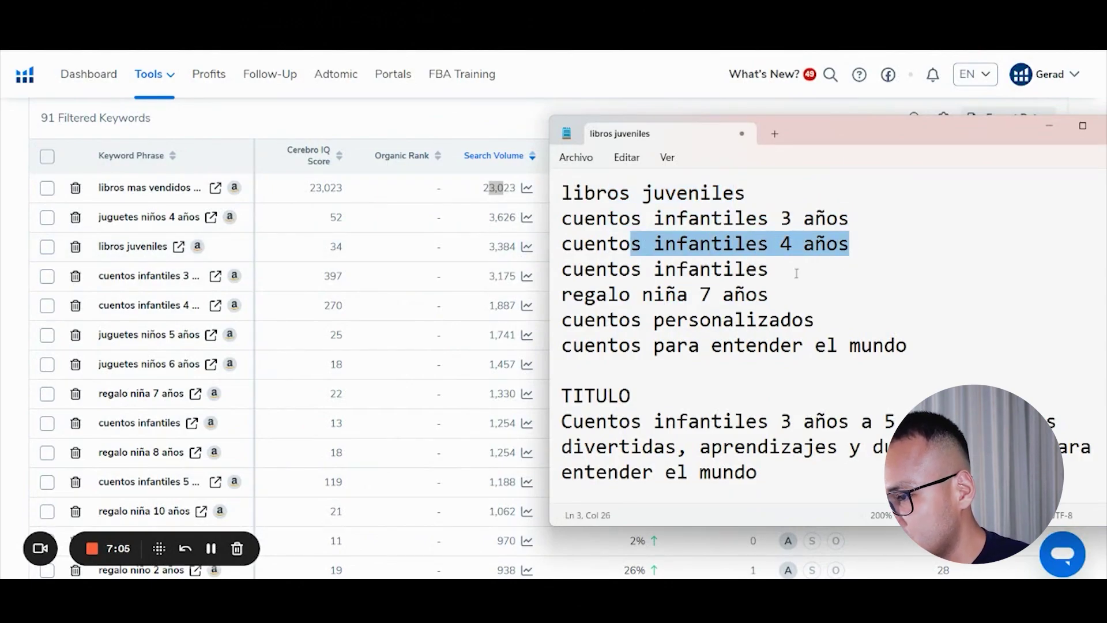
{"action": "left_click_drag", "start_coordinate": [630, 270], "coordinate": [789, 272]}
{"action": "left_click_drag", "start_coordinate": [596, 295], "coordinate": [798, 300]}
{"action": "left_click", "coordinate": [654, 320]}
{"action": "left_click_drag", "start_coordinate": [596, 320], "coordinate": [815, 321]}
{"action": "left_click_drag", "start_coordinate": [620, 345], "coordinate": [878, 348]}
Locate the keyword "cuentos para entender el mundo" in the keyword table and compare it with the noted keyword list
{"action": "scroll", "coordinate": [164, 375], "scroll_direction": "down", "scroll_amount": 10}
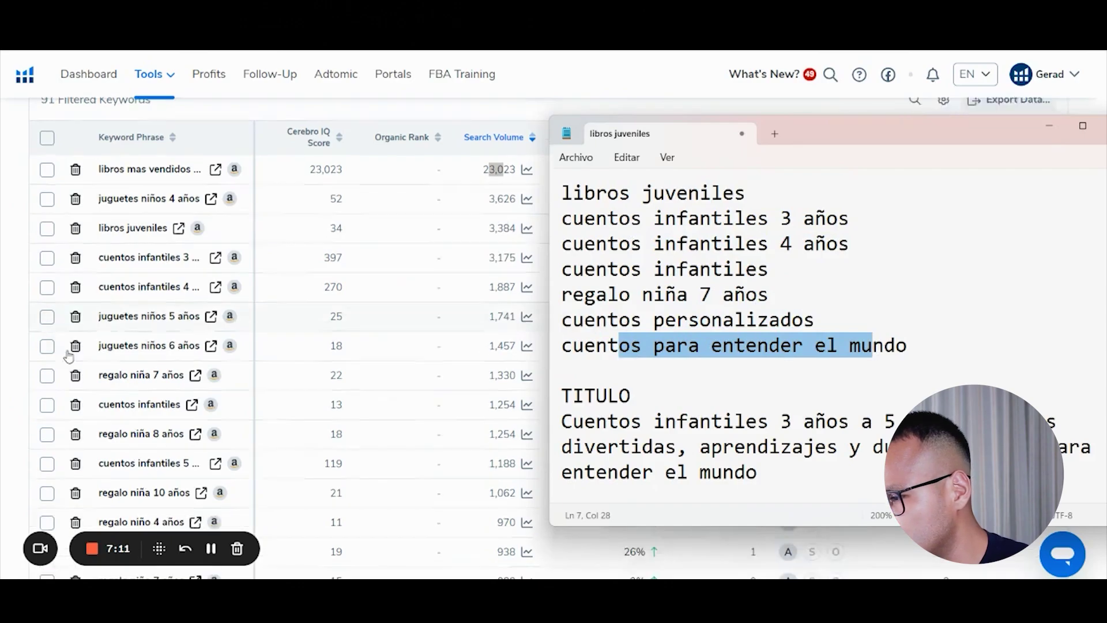
{"action": "scroll", "coordinate": [163, 375], "scroll_direction": "down", "scroll_amount": 2}
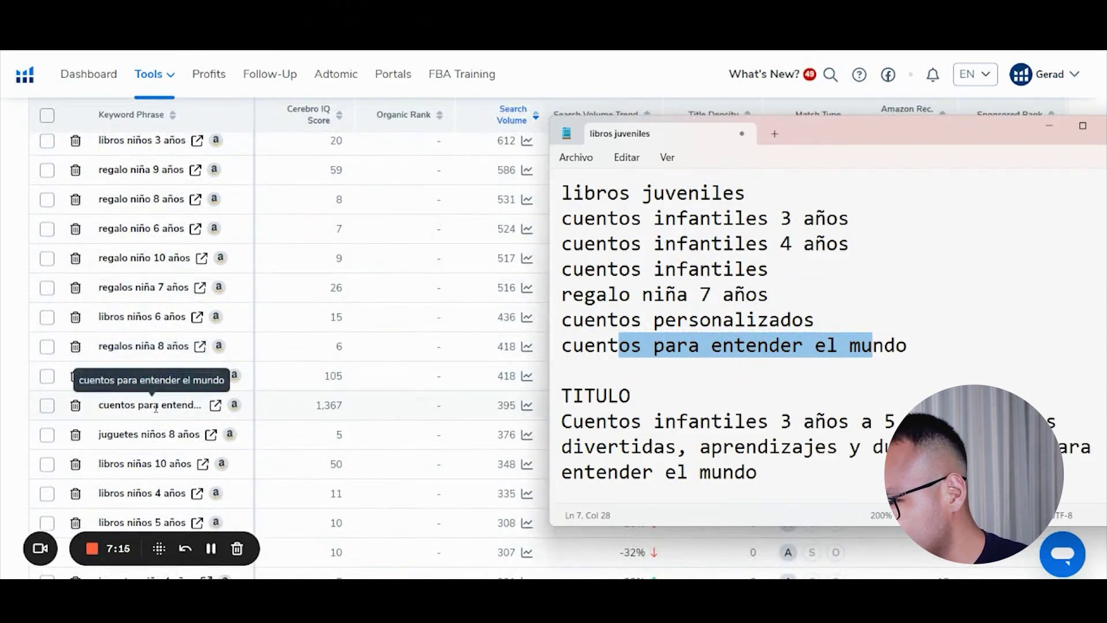
{"action": "left_click_drag", "start_coordinate": [909, 347], "coordinate": [607, 193]}
{"action": "scroll", "coordinate": [410, 291], "scroll_direction": "up", "scroll_amount": 4}
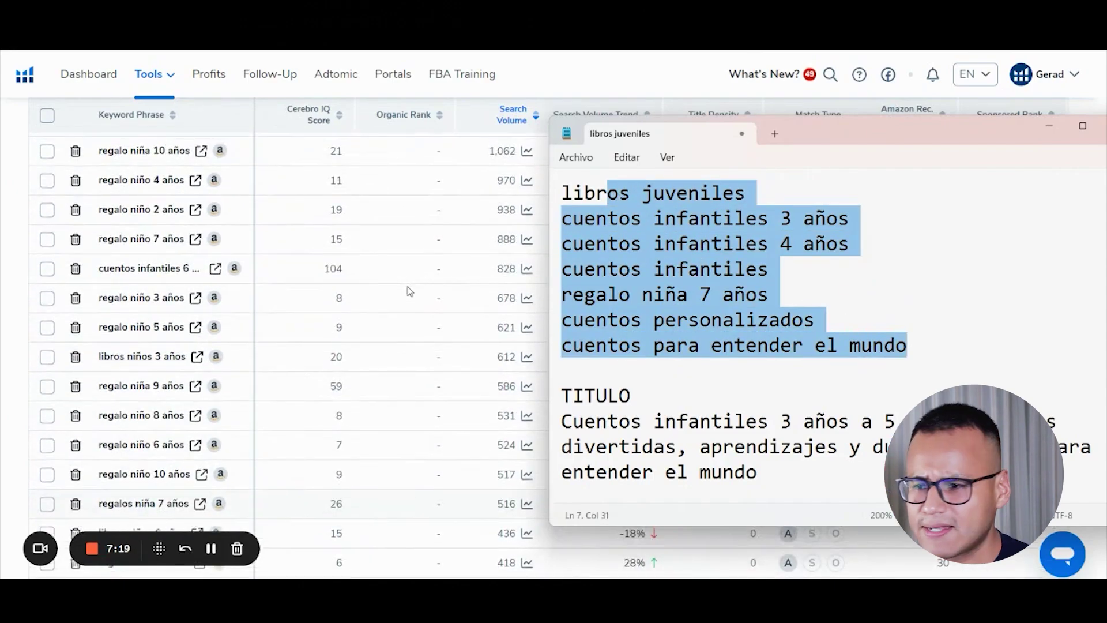
Review how the book title and subtitle drafted in the note use the chosen keywords
{"action": "left_click", "coordinate": [796, 497]}
{"action": "scroll", "coordinate": [790, 461], "scroll_direction": "up", "scroll_amount": 1}
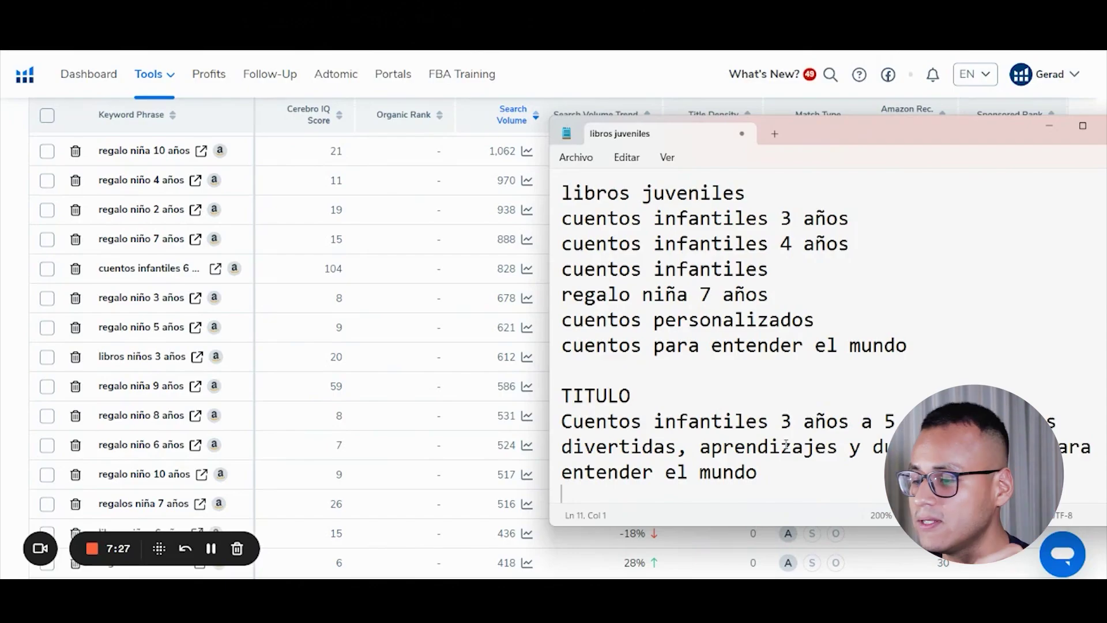
{"action": "scroll", "coordinate": [762, 427], "scroll_direction": "down", "scroll_amount": 3}
{"action": "scroll", "coordinate": [774, 338], "scroll_direction": "up", "scroll_amount": 1}
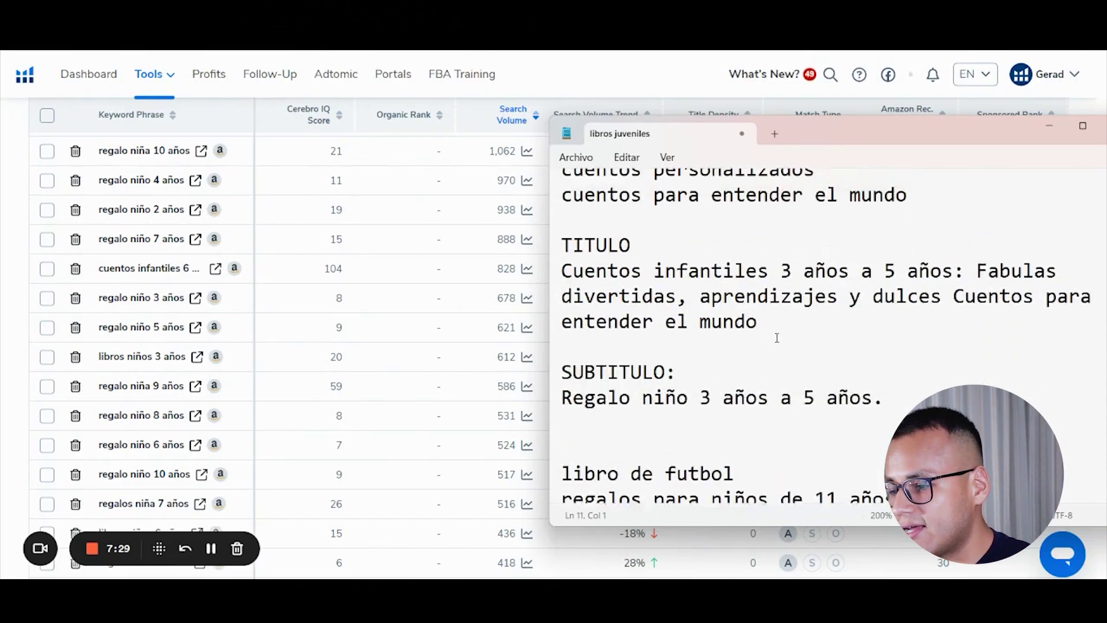
{"action": "left_click_drag", "start_coordinate": [632, 297], "coordinate": [608, 297]}
{"action": "left_click_drag", "start_coordinate": [619, 424], "coordinate": [723, 449]}
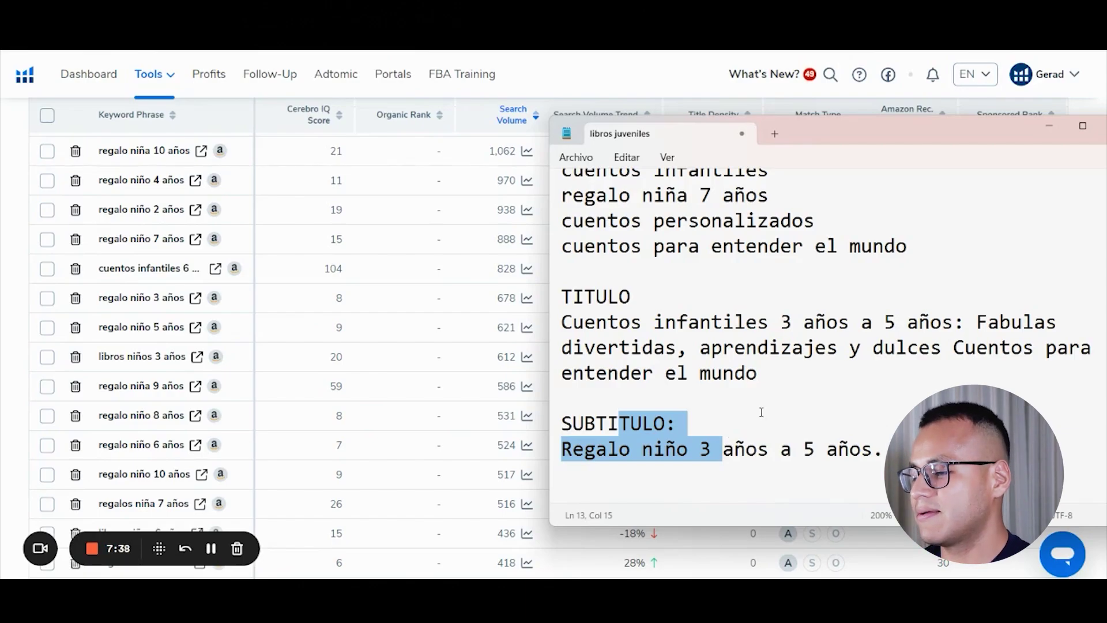
{"action": "left_click_drag", "start_coordinate": [642, 321], "coordinate": [956, 318]}
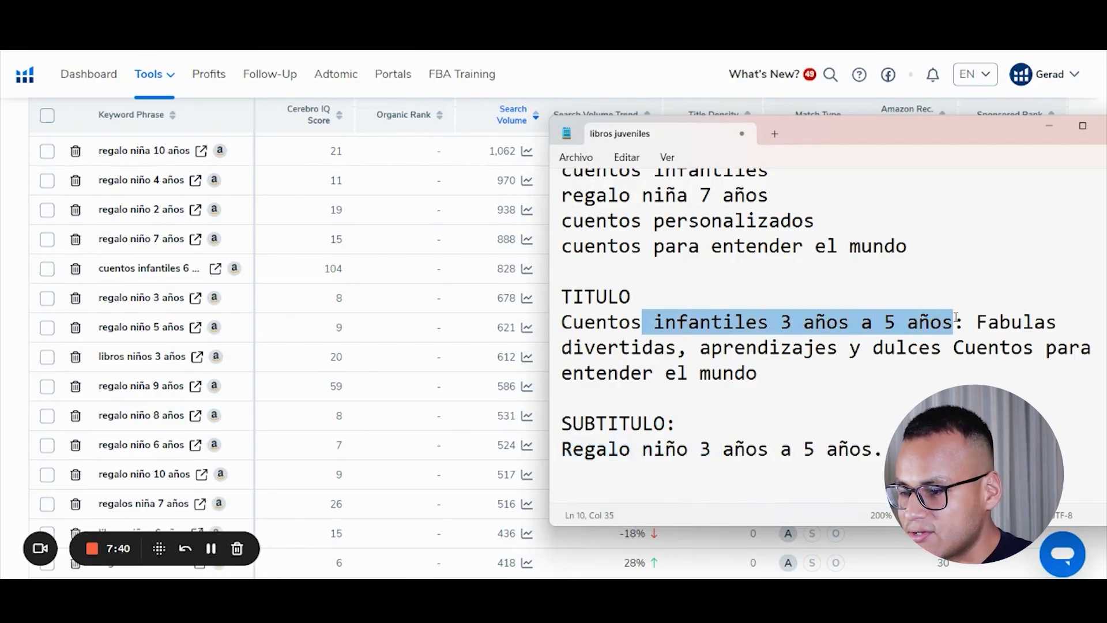
{"action": "left_click", "coordinate": [784, 300]}
{"action": "left_click", "coordinate": [783, 321]}
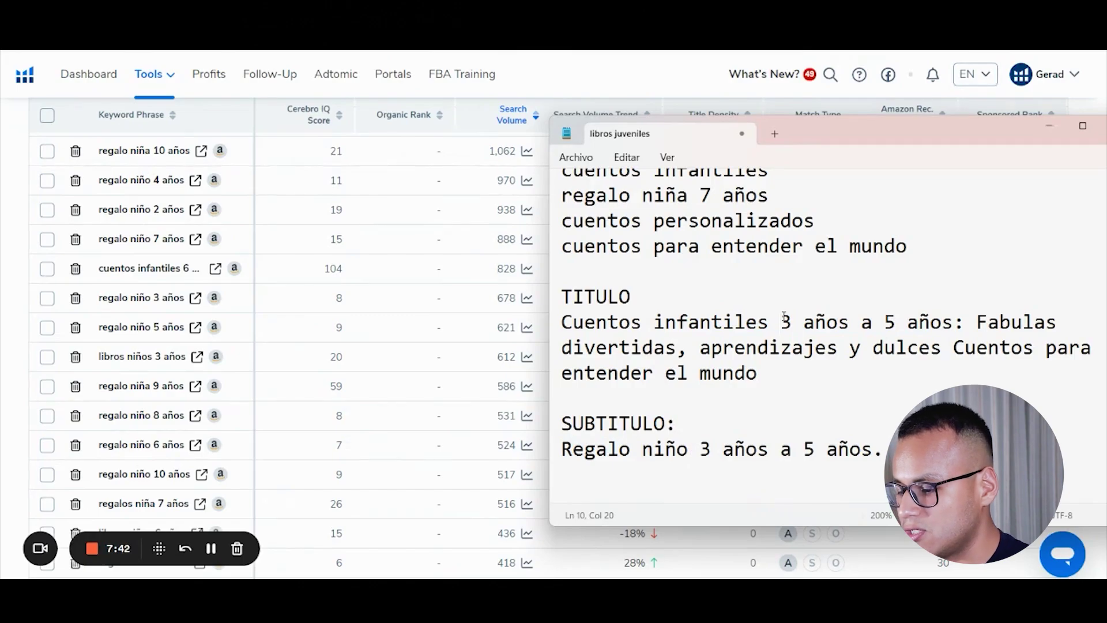
{"action": "type", "text": "("}
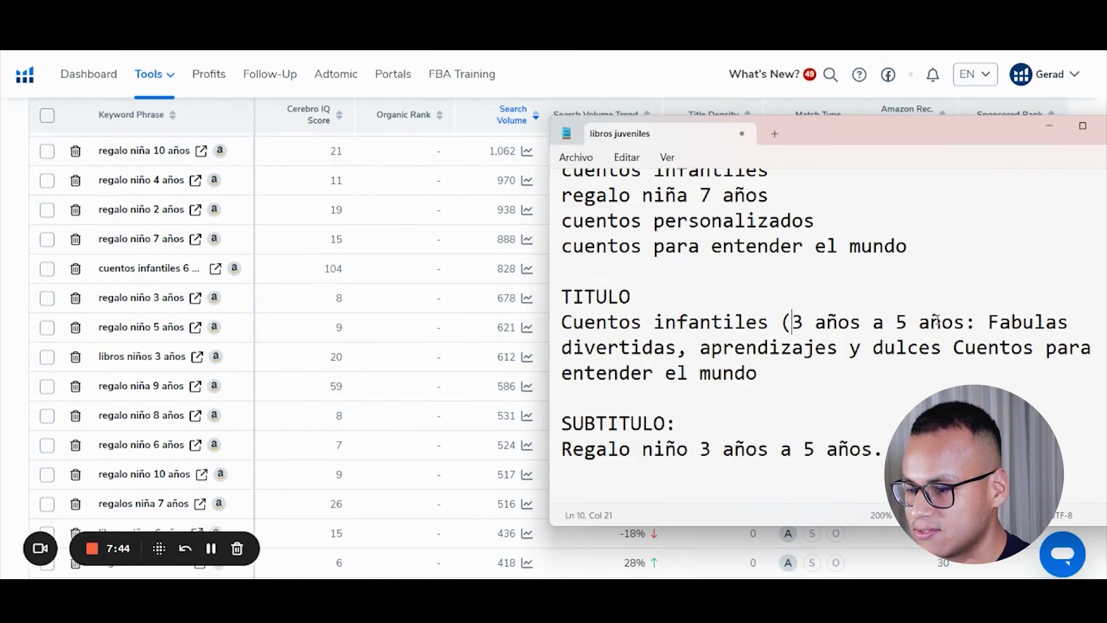
{"action": "key", "text": "BackSpace"}
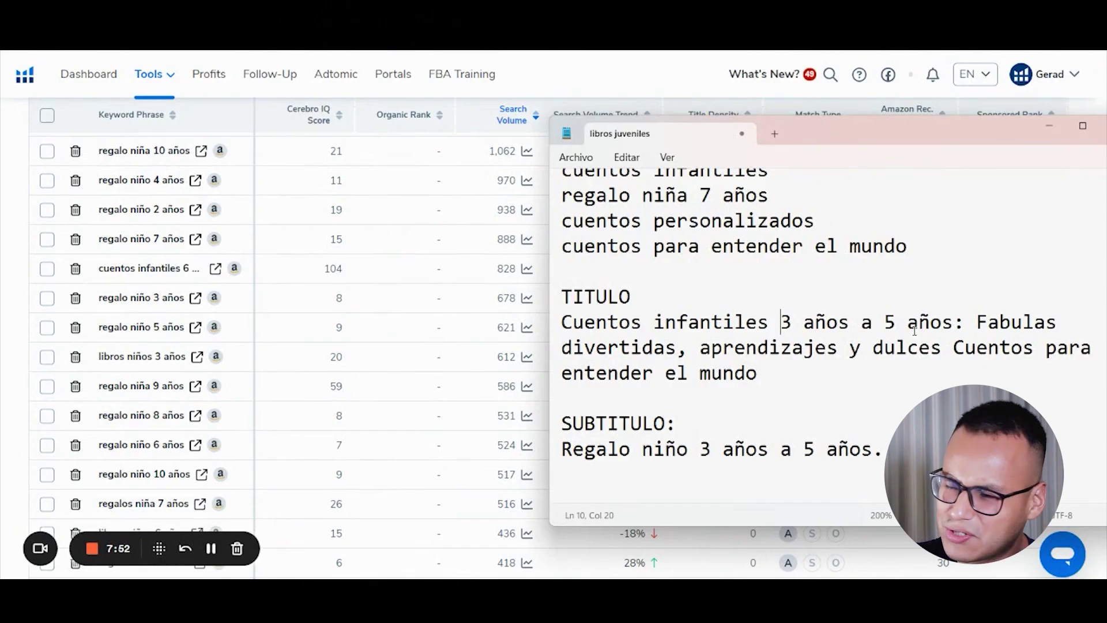
Review the subtitle "Regalo niño 3 años a 5 años." against the keyword list in the note
{"action": "scroll", "coordinate": [915, 330], "scroll_direction": "up", "scroll_amount": 2}
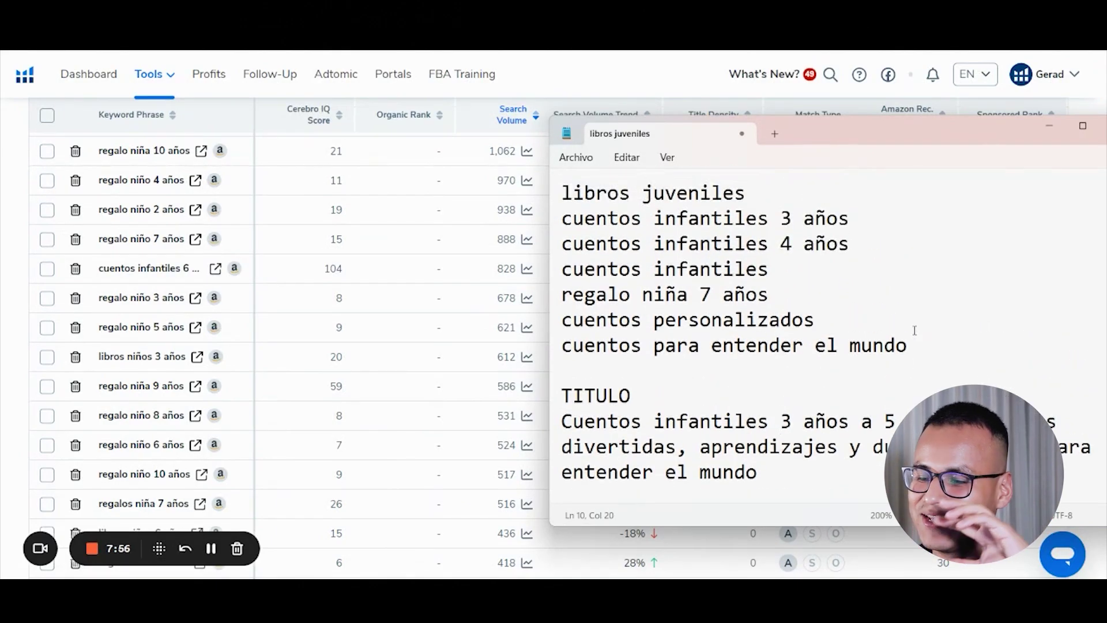
{"action": "scroll", "coordinate": [914, 330], "scroll_direction": "down", "scroll_amount": 3}
{"action": "left_click_drag", "start_coordinate": [631, 373], "coordinate": [769, 371]}
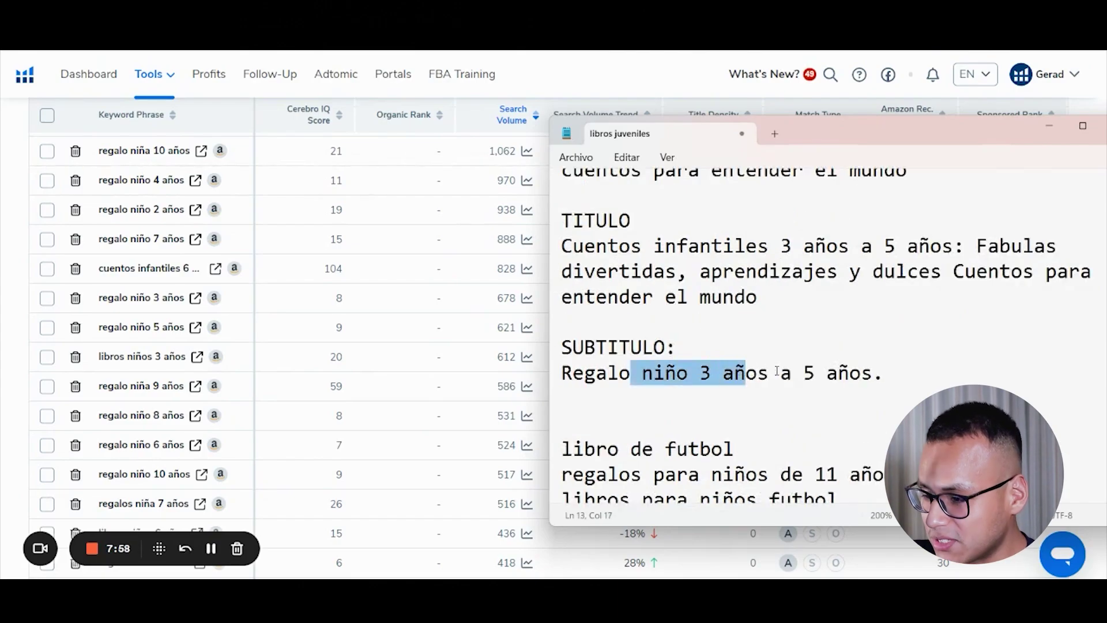
{"action": "scroll", "coordinate": [780, 372], "scroll_direction": "up", "scroll_amount": 3}
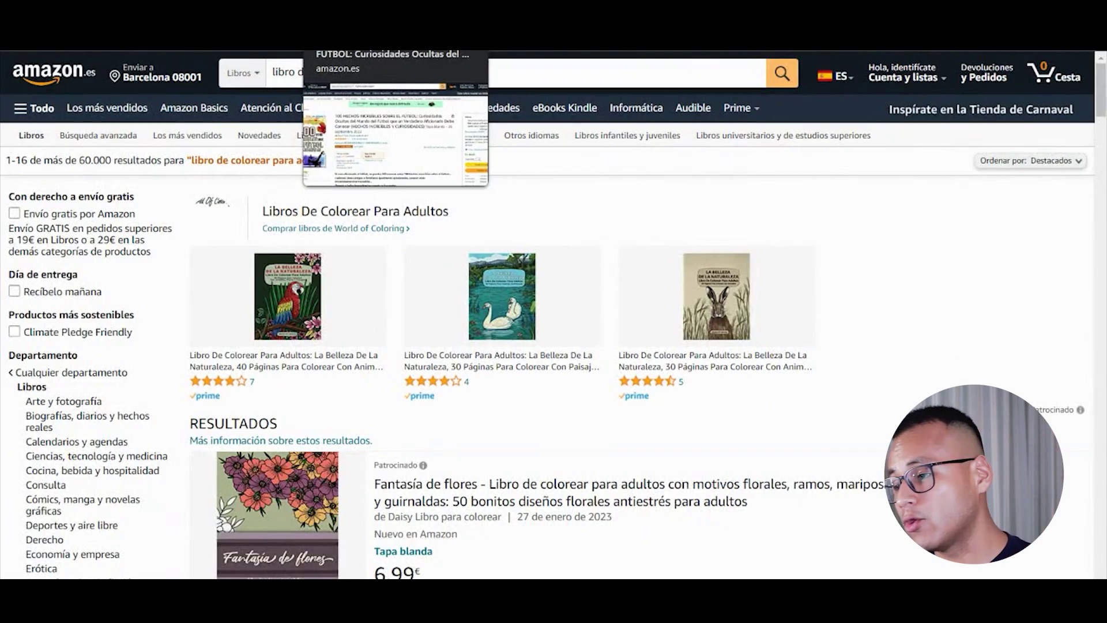
Open the Amazon page of "100 HECHOS INCREÍBLES SOBRE EL FÚTBOL" and examine its product details and bestseller ranking
{"action": "left_click", "coordinate": [358, 41]}
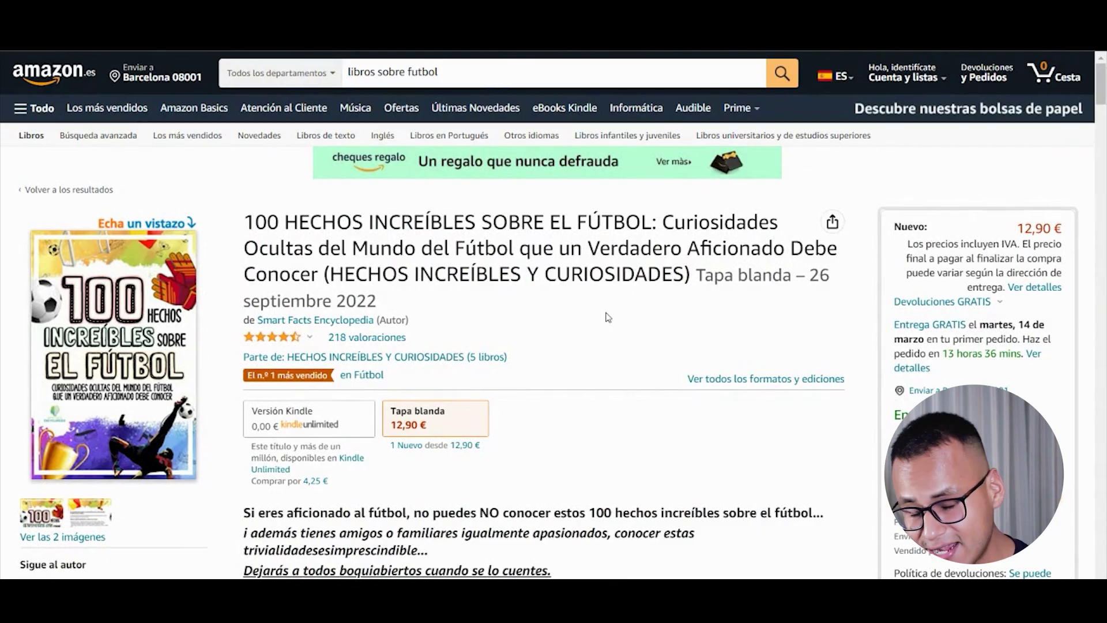
{"action": "scroll", "coordinate": [626, 318], "scroll_direction": "down", "scroll_amount": 15}
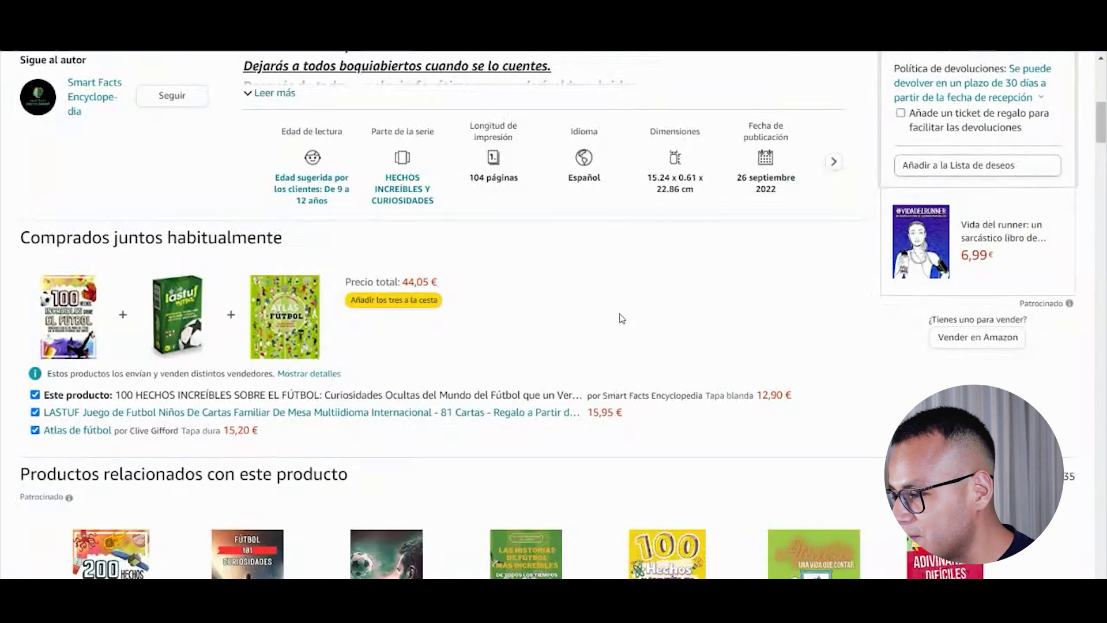
{"action": "scroll", "coordinate": [281, 356], "scroll_direction": "down", "scroll_amount": 15}
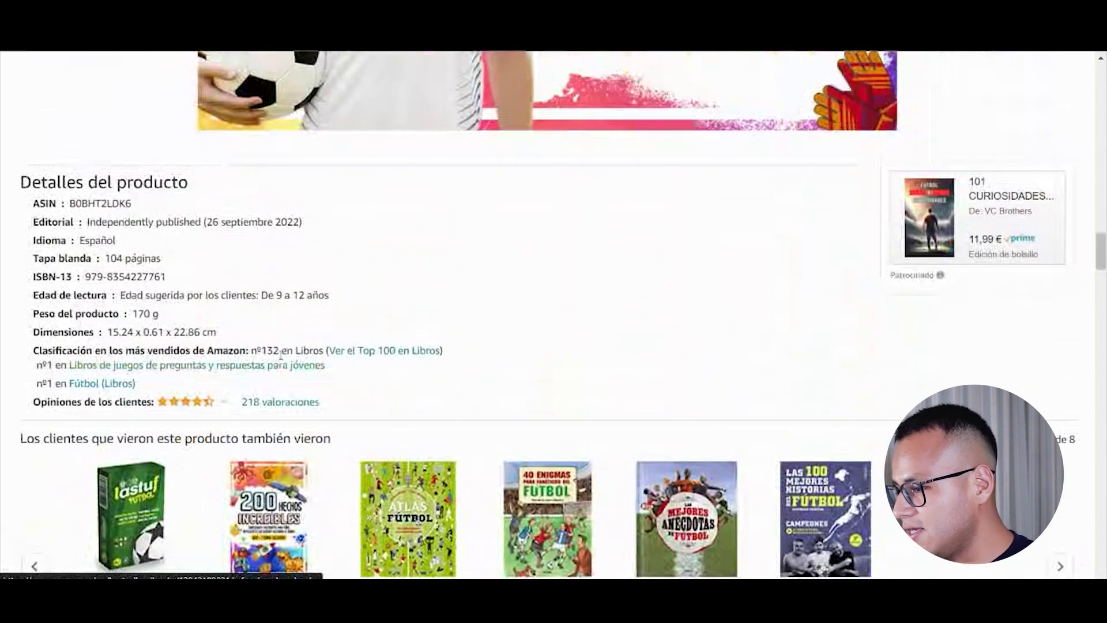
{"action": "left_click_drag", "start_coordinate": [281, 356], "coordinate": [114, 332]}
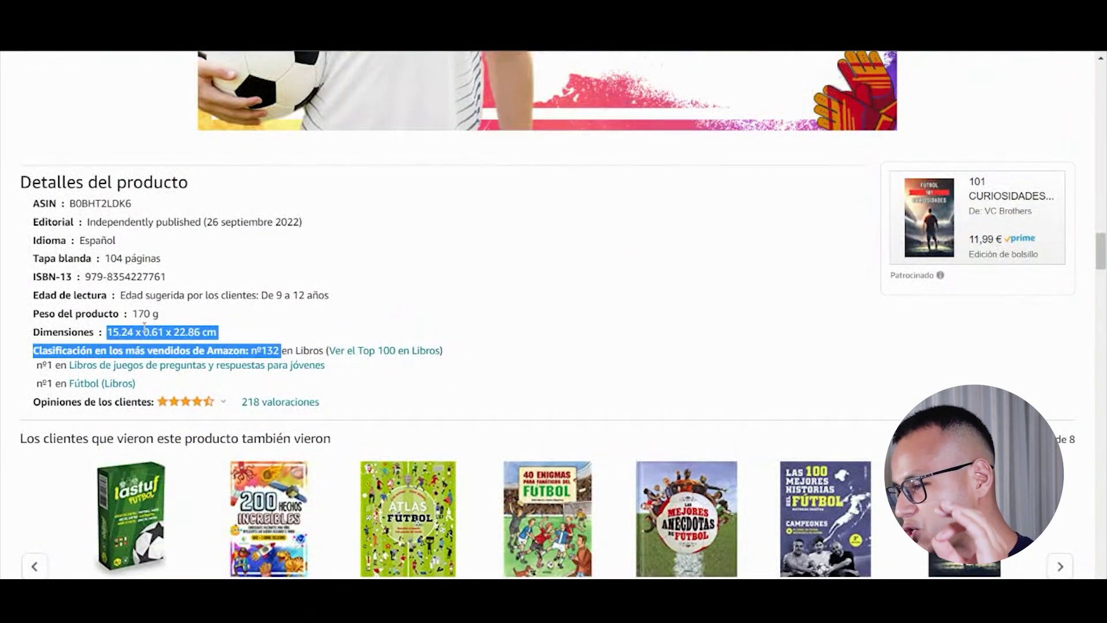
{"action": "scroll", "coordinate": [144, 327], "scroll_direction": "up", "scroll_amount": 15}
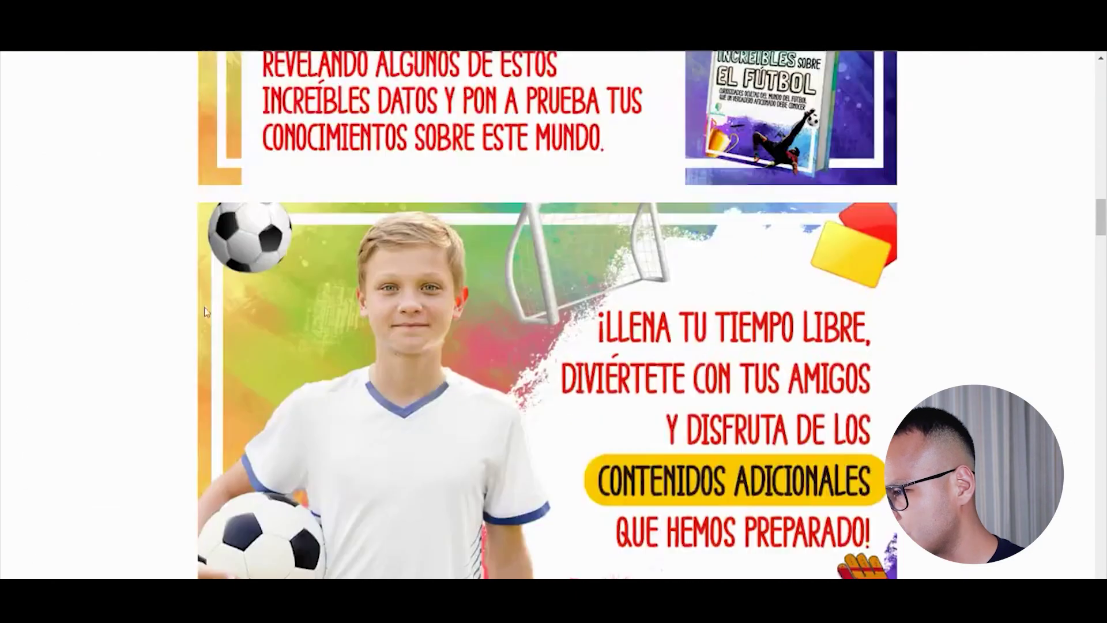
{"action": "scroll", "coordinate": [645, 511], "scroll_direction": "up", "scroll_amount": 5}
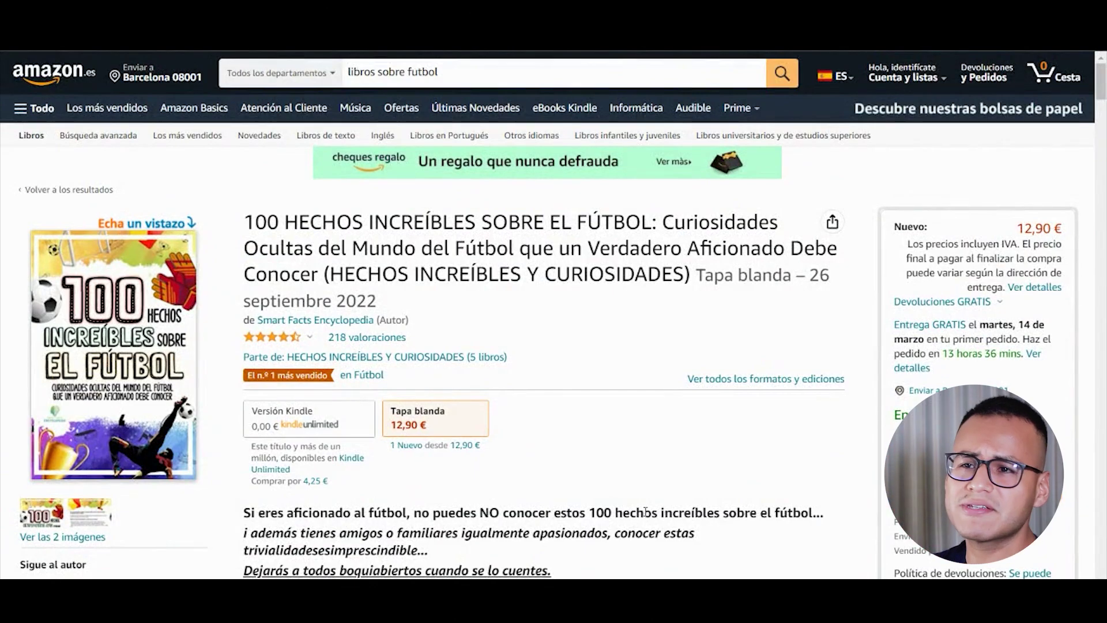
Copy the ASIN B0BHT2LDK6 from the football book's product details
{"action": "scroll", "coordinate": [216, 463], "scroll_direction": "down", "scroll_amount": 15}
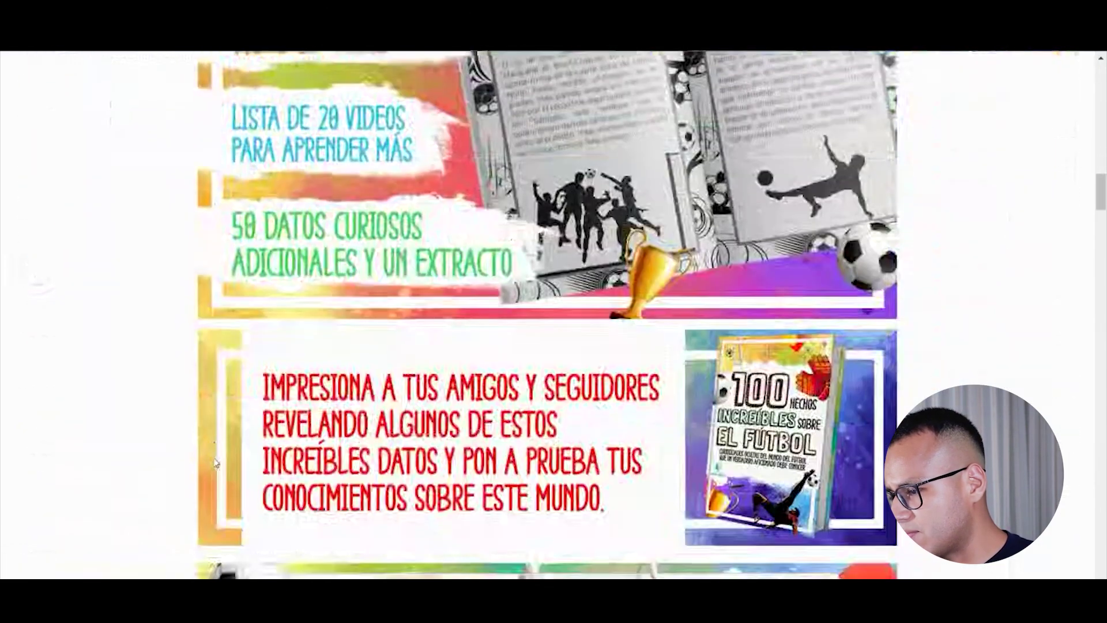
{"action": "scroll", "coordinate": [216, 463], "scroll_direction": "down", "scroll_amount": 12}
{"action": "left_click_drag", "start_coordinate": [109, 476], "coordinate": [248, 494]}
{"action": "left_click", "coordinate": [124, 366]}
{"action": "double_click", "coordinate": [113, 349]}
{"action": "key", "text": "ctrl+c"}
Switch to Cerebro and run a new keyword search for the ASIN B0BHT2LDK6 on Amazon Spain
{"action": "mouse_move", "coordinate": [597, 574]}
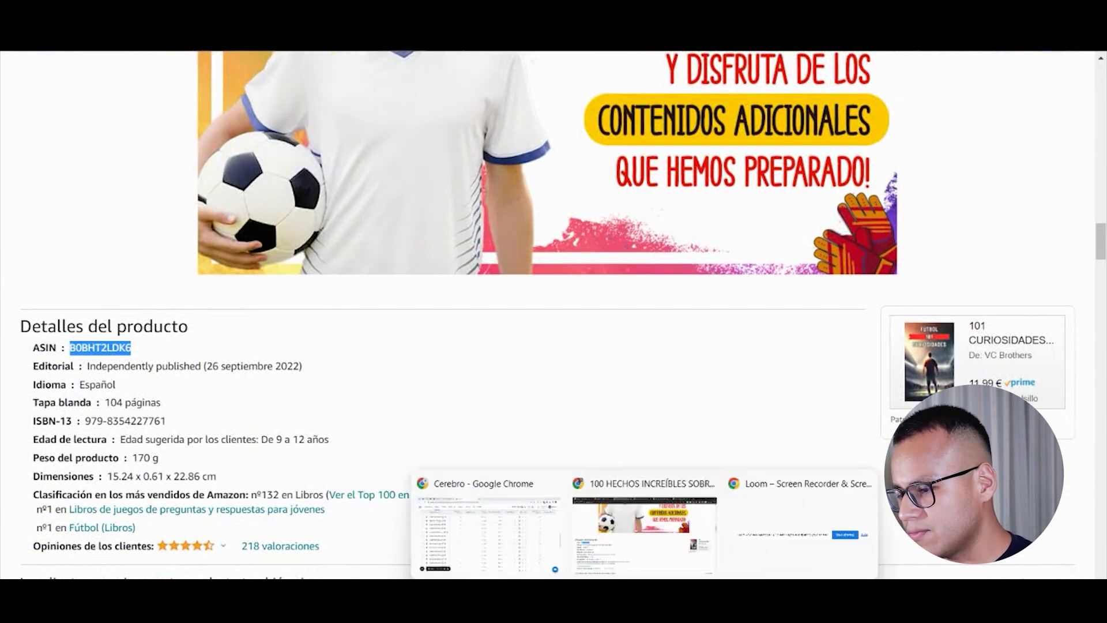
{"action": "left_click", "coordinate": [488, 533]}
{"action": "scroll", "coordinate": [224, 221], "scroll_direction": "up", "scroll_amount": 10}
{"action": "left_click", "coordinate": [221, 205]}
{"action": "key", "text": "ctrl+v"}
{"action": "left_click", "coordinate": [743, 206]}
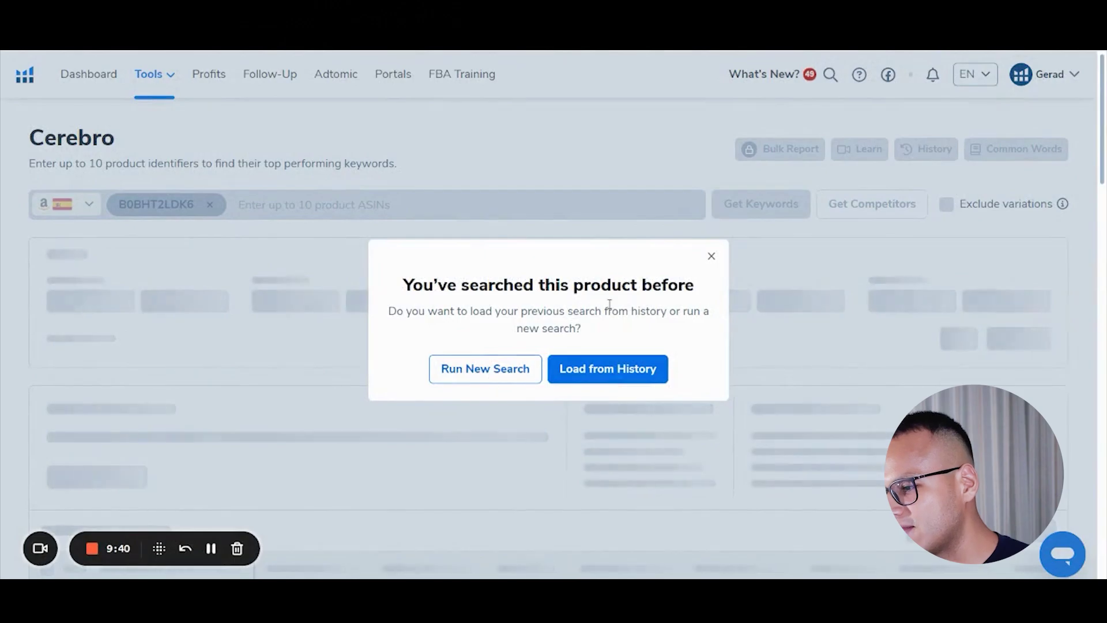
{"action": "left_click", "coordinate": [487, 367]}
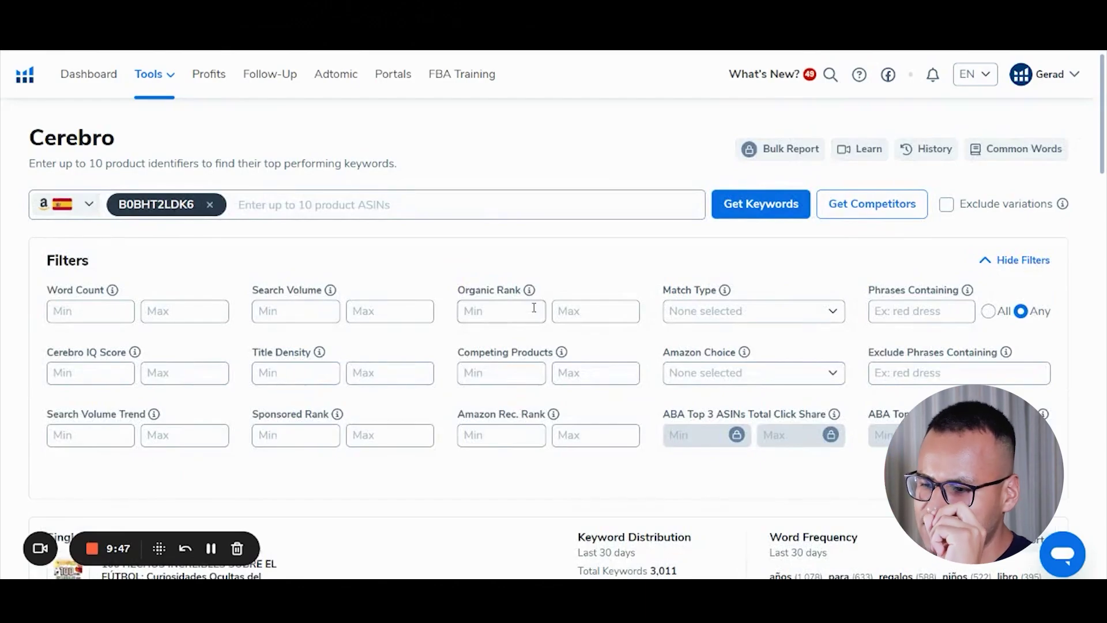
Open the Amazon results for the keyword "libros sobre futbol" from the keyword table and check where the book ranks
{"action": "scroll", "coordinate": [646, 282], "scroll_direction": "down", "scroll_amount": 9}
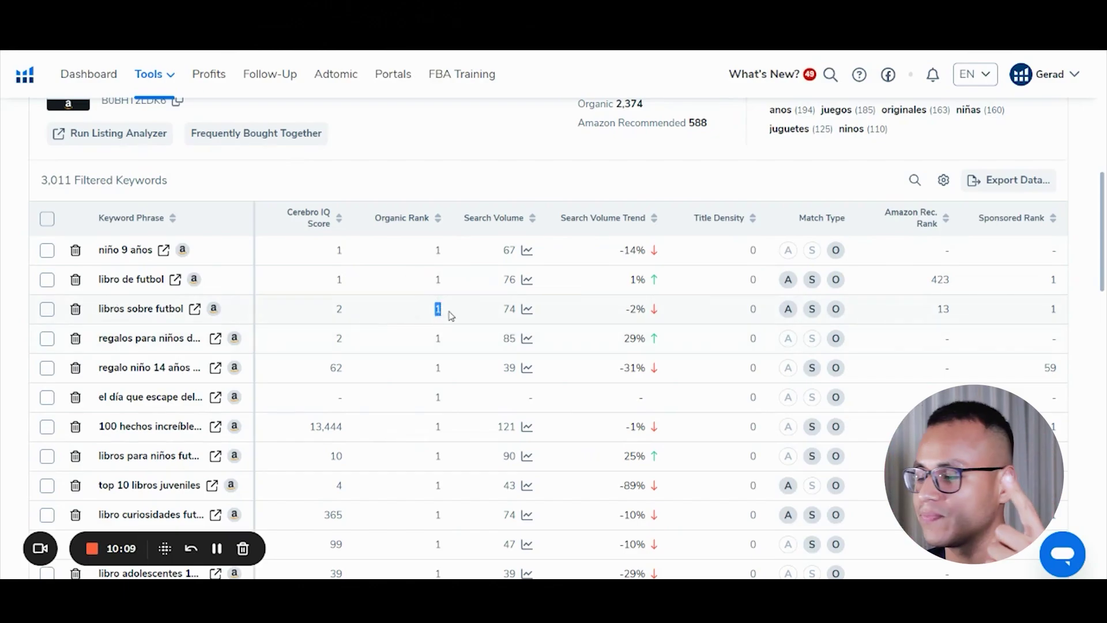
{"action": "left_click", "coordinate": [193, 314]}
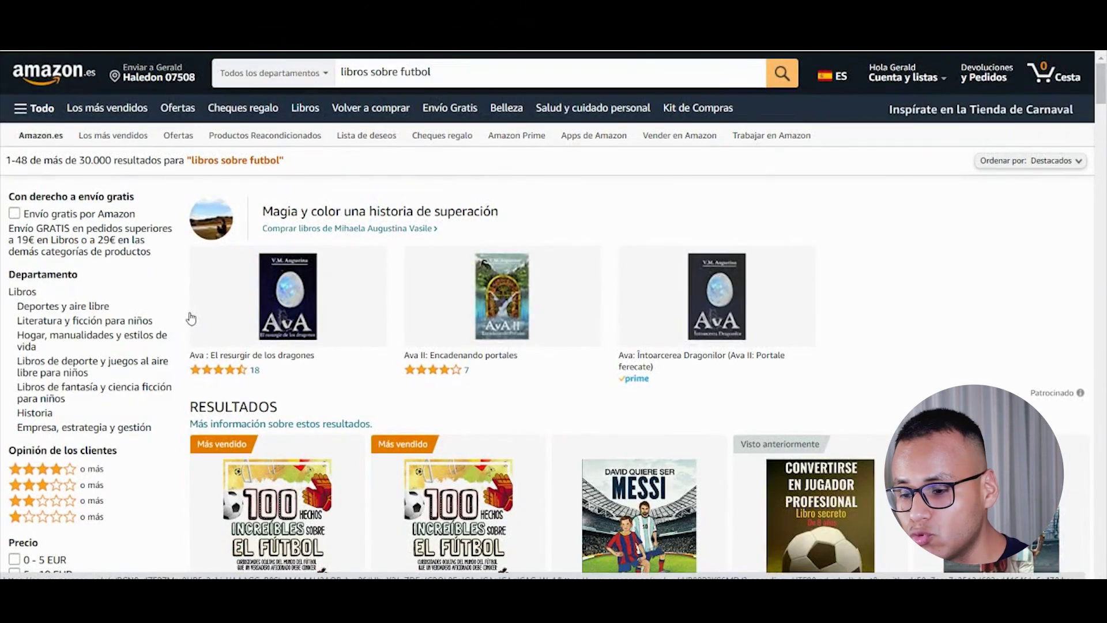
{"action": "scroll", "coordinate": [228, 293], "scroll_direction": "down", "scroll_amount": 3}
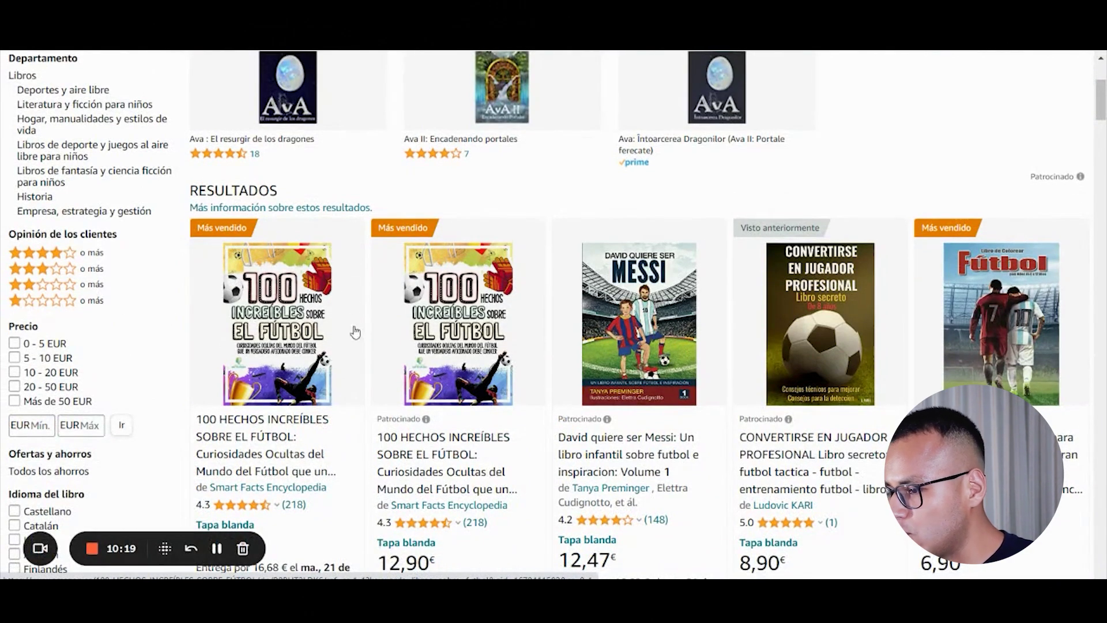
Return to Cerebro and check the organic rank of the keyword "libros sobre futbol" in the results table
{"action": "key", "text": "ctrl+Tab"}
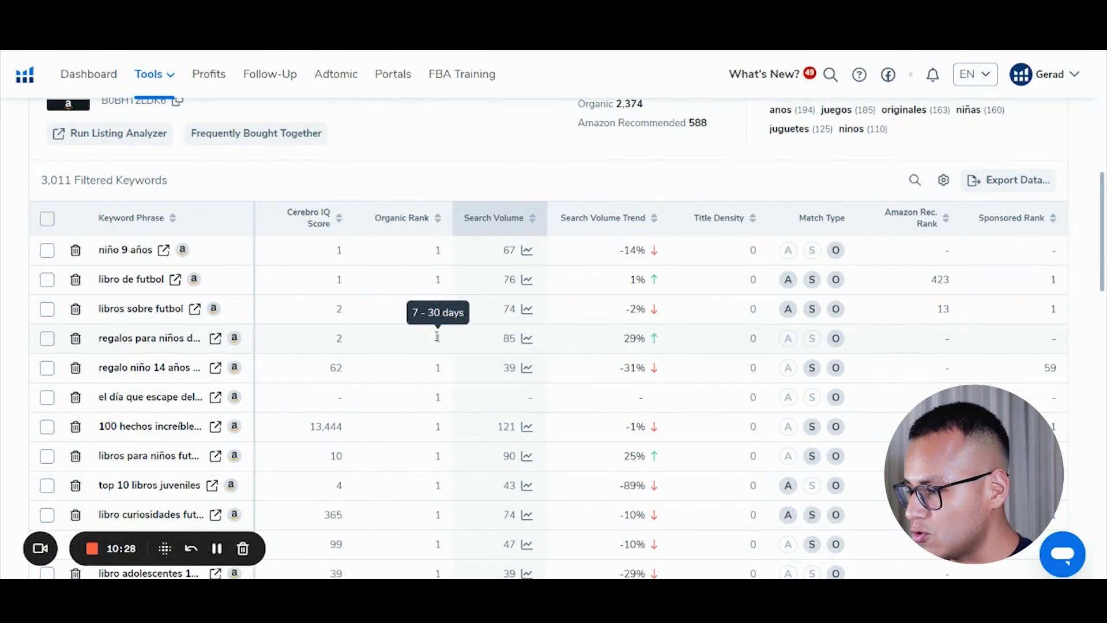
{"action": "double_click", "coordinate": [438, 310]}
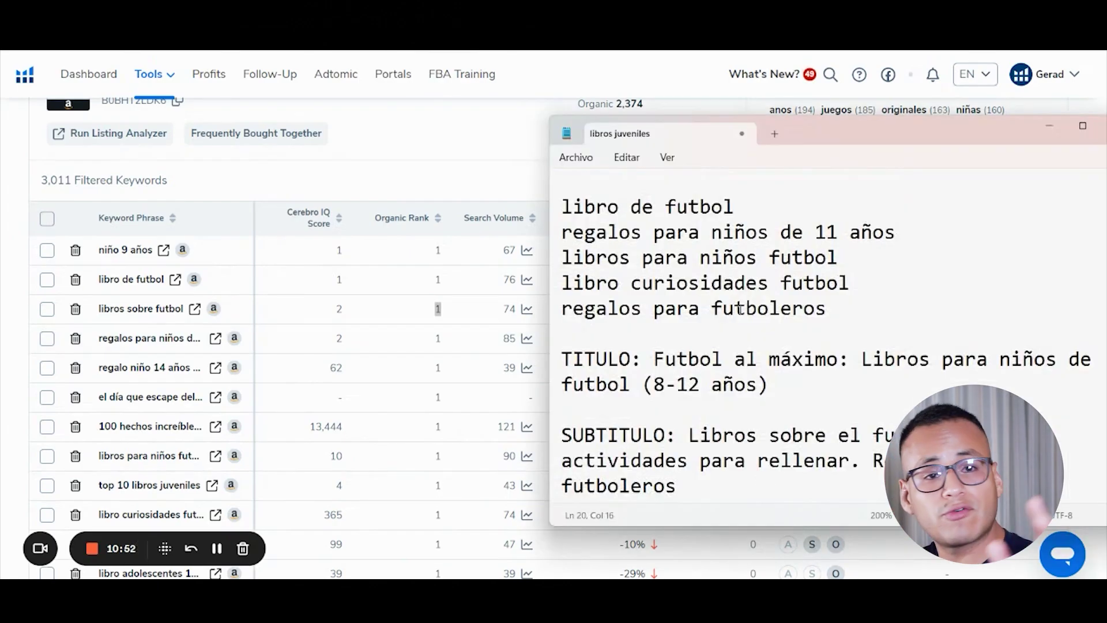
Review the football keywords in the "libros juveniles" notes, from "regalos para niños de 11 años" to "regalos para futboleros"
{"action": "left_click_drag", "start_coordinate": [655, 232], "coordinate": [837, 260]}
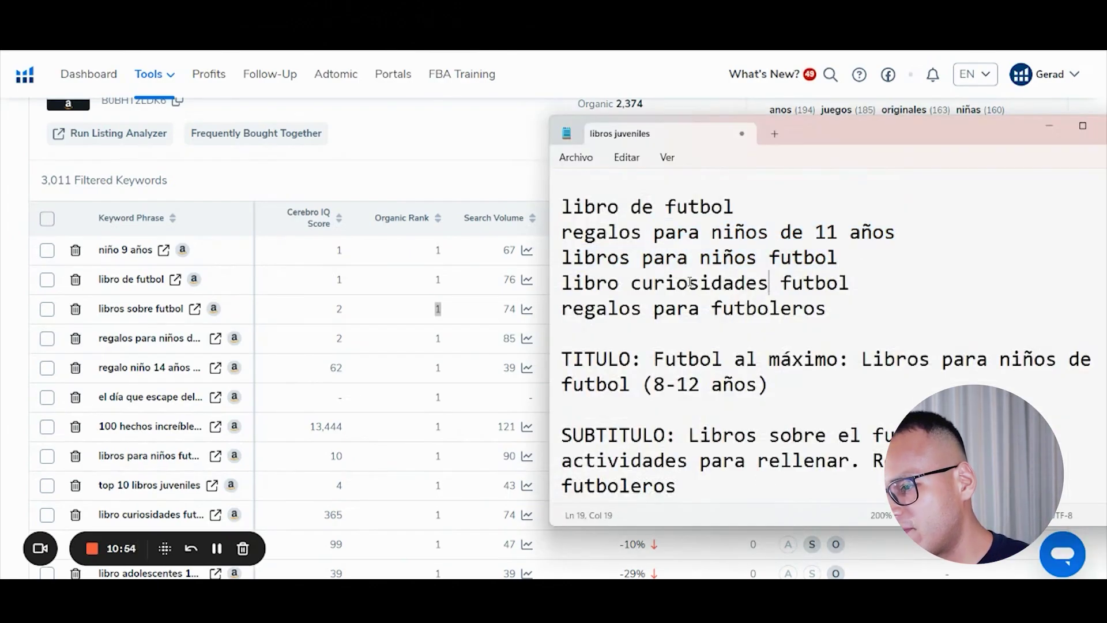
{"action": "left_click_drag", "start_coordinate": [655, 282], "coordinate": [783, 277]}
{"action": "left_click_drag", "start_coordinate": [699, 259], "coordinate": [796, 260]}
{"action": "left_click_drag", "start_coordinate": [688, 282], "coordinate": [848, 282]}
{"action": "left_click", "coordinate": [687, 292]}
{"action": "left_click_drag", "start_coordinate": [664, 305], "coordinate": [893, 302]}
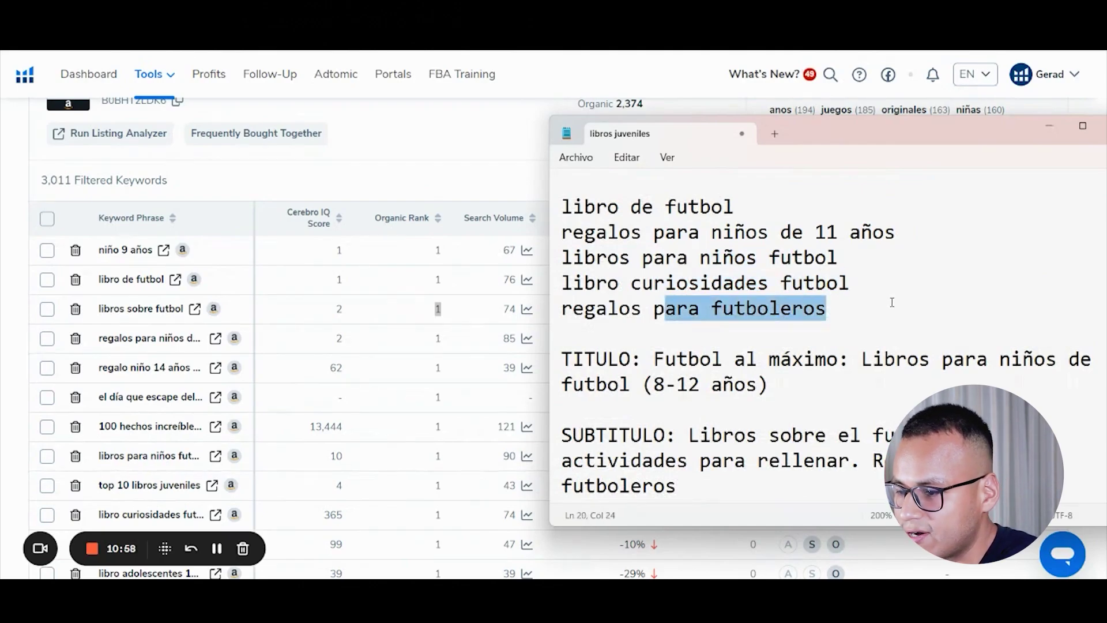
{"action": "scroll", "coordinate": [879, 309], "scroll_direction": "down", "scroll_amount": 1}
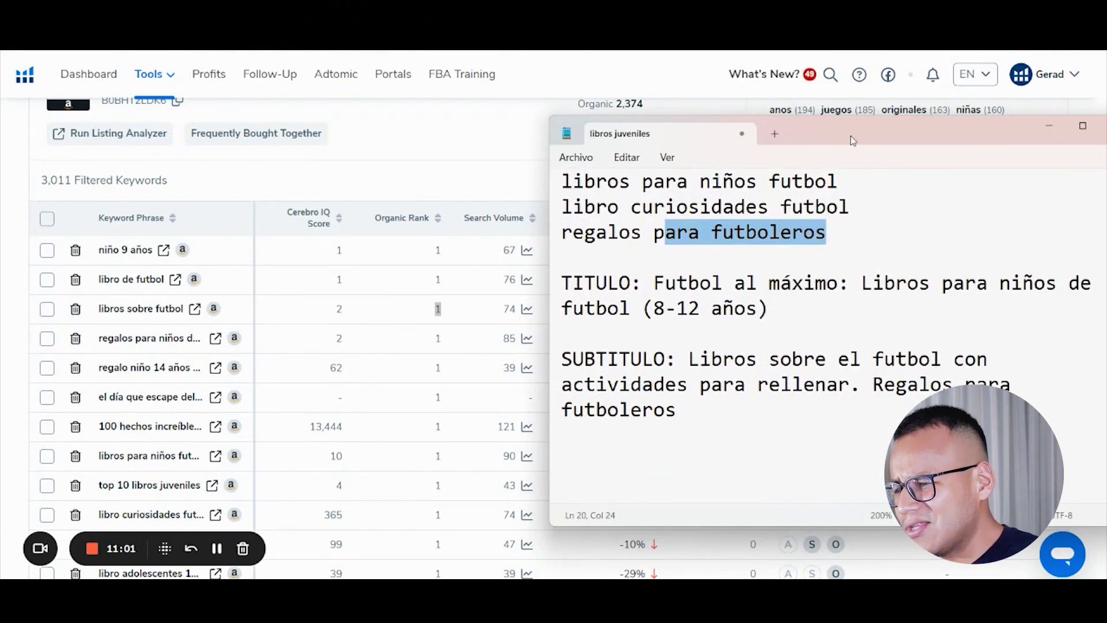
Move the notes window fully into view and read through the football book's subtitle draft
{"action": "left_click_drag", "start_coordinate": [850, 136], "coordinate": [769, 134]}
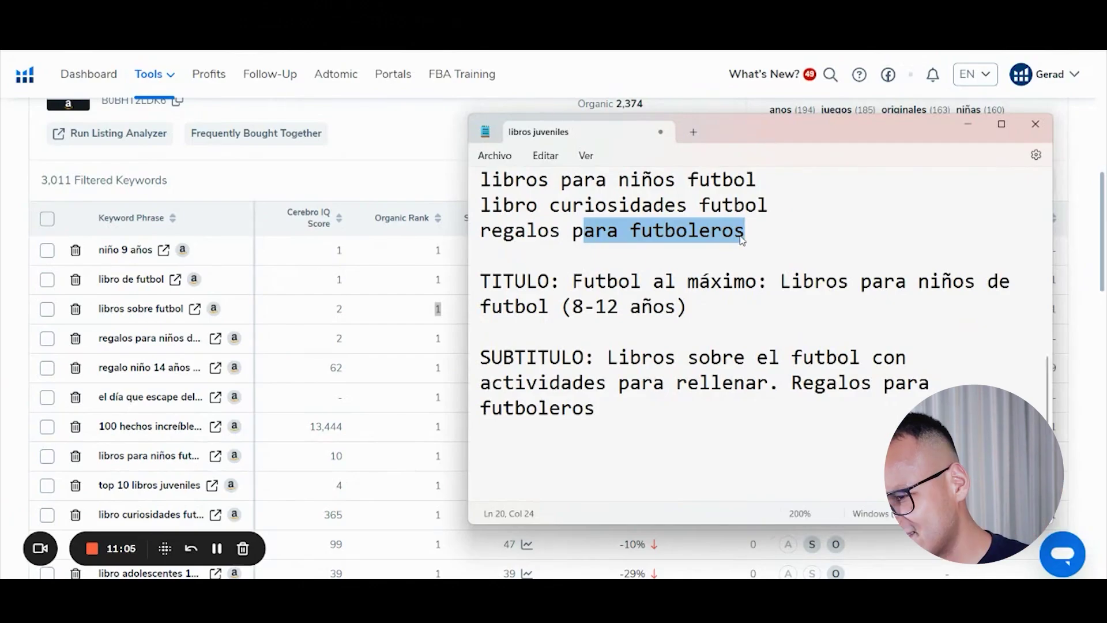
{"action": "left_click_drag", "start_coordinate": [607, 357], "coordinate": [600, 408]}
{"action": "left_click", "coordinate": [775, 409]}
{"action": "left_click_drag", "start_coordinate": [775, 409], "coordinate": [619, 354]}
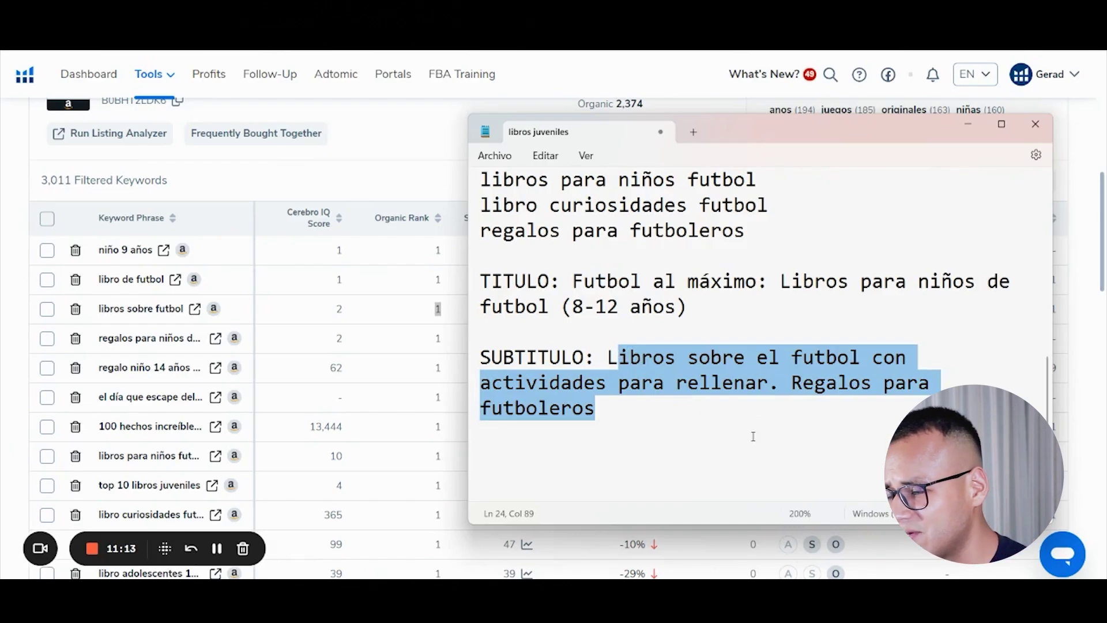
{"action": "scroll", "coordinate": [751, 441], "scroll_direction": "up", "scroll_amount": 1}
{"action": "scroll", "coordinate": [807, 415], "scroll_direction": "down", "scroll_amount": 1}
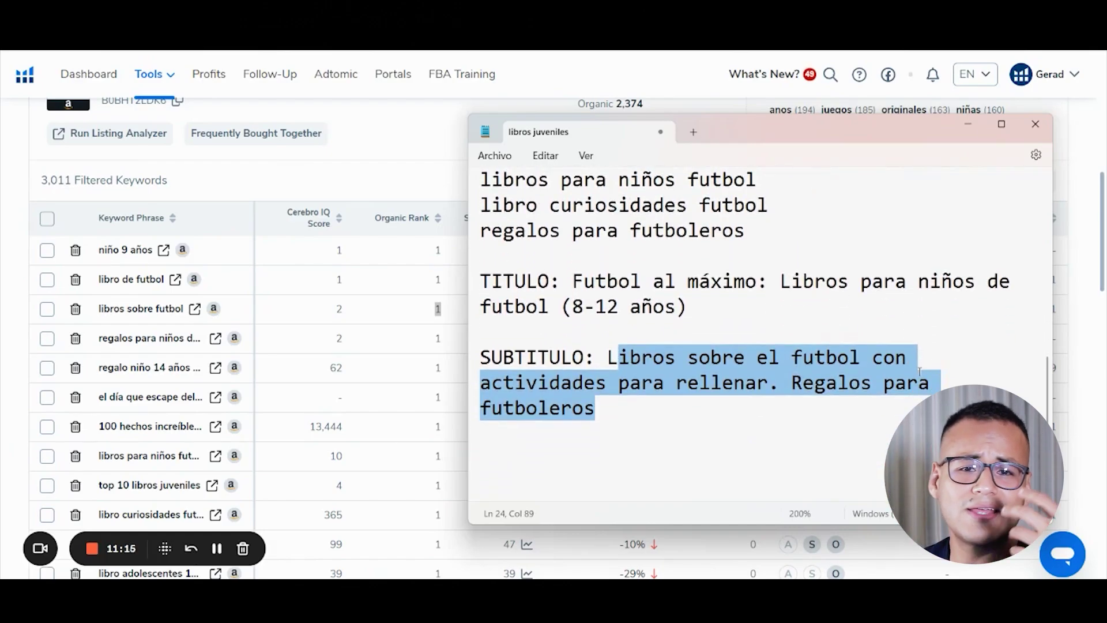
Compare the football title draft and its "(8-12 años)" age range with the keyword list above it
{"action": "left_click_drag", "start_coordinate": [721, 302], "coordinate": [575, 268]}
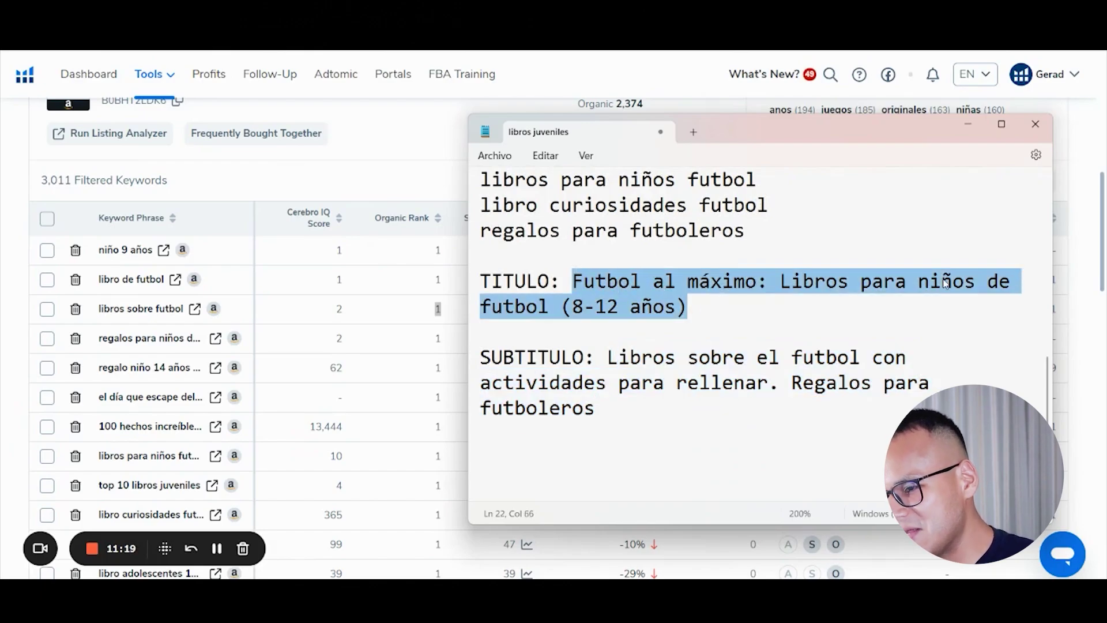
{"action": "left_click", "coordinate": [912, 292]}
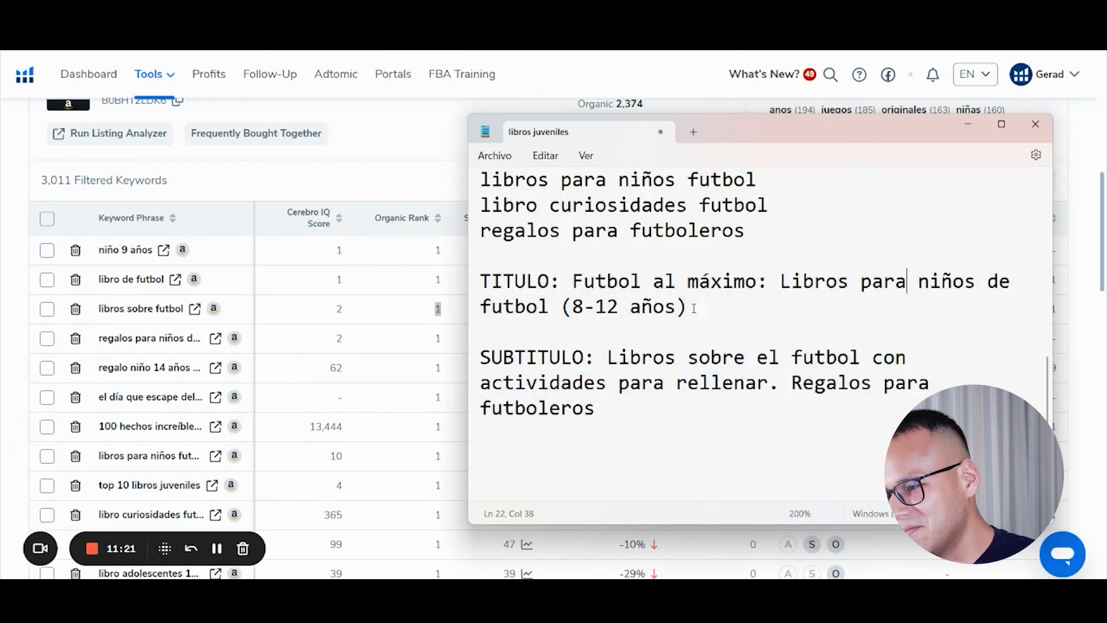
{"action": "left_click_drag", "start_coordinate": [562, 308], "coordinate": [699, 303]}
{"action": "scroll", "coordinate": [700, 303], "scroll_direction": "up", "scroll_amount": 2}
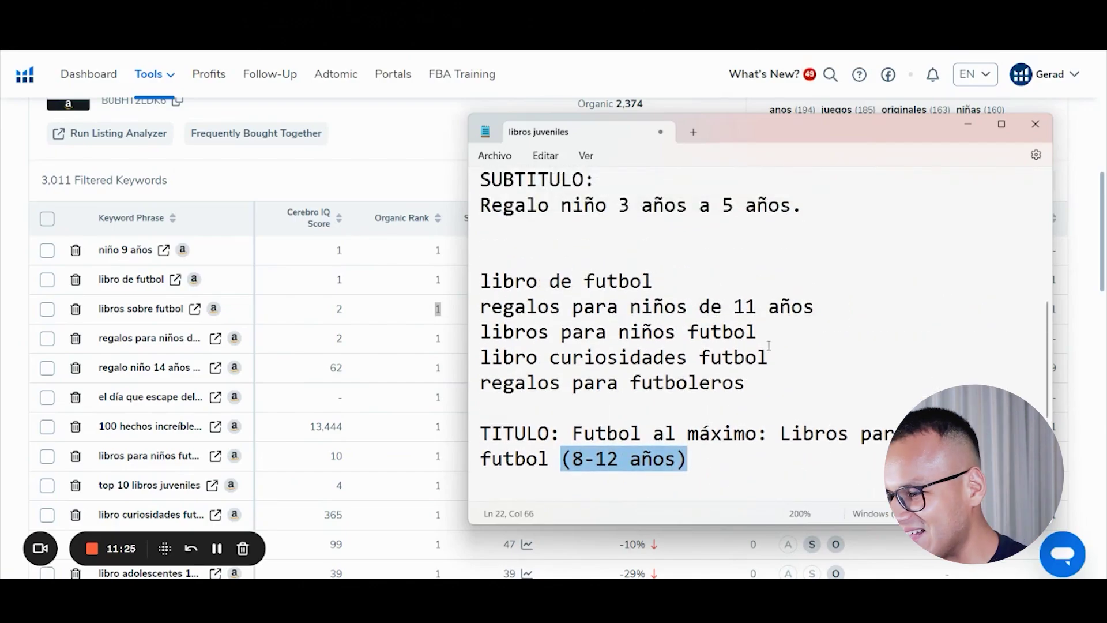
{"action": "scroll", "coordinate": [744, 329], "scroll_direction": "down", "scroll_amount": 1}
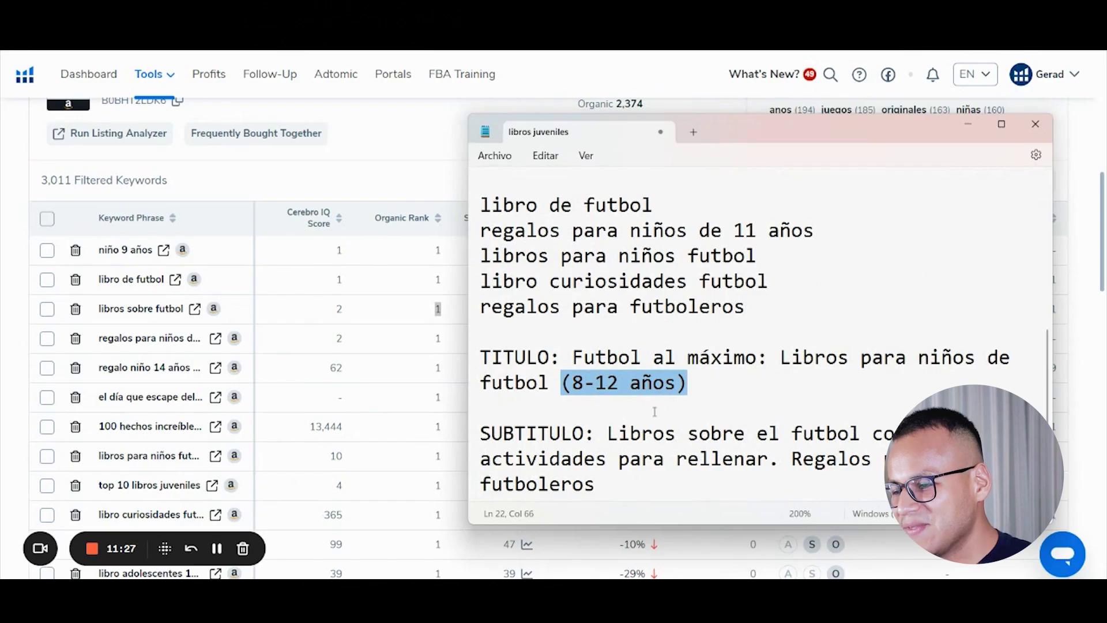
{"action": "left_click_drag", "start_coordinate": [688, 383], "coordinate": [582, 358]}
{"action": "left_click_drag", "start_coordinate": [502, 198], "coordinate": [744, 307]}
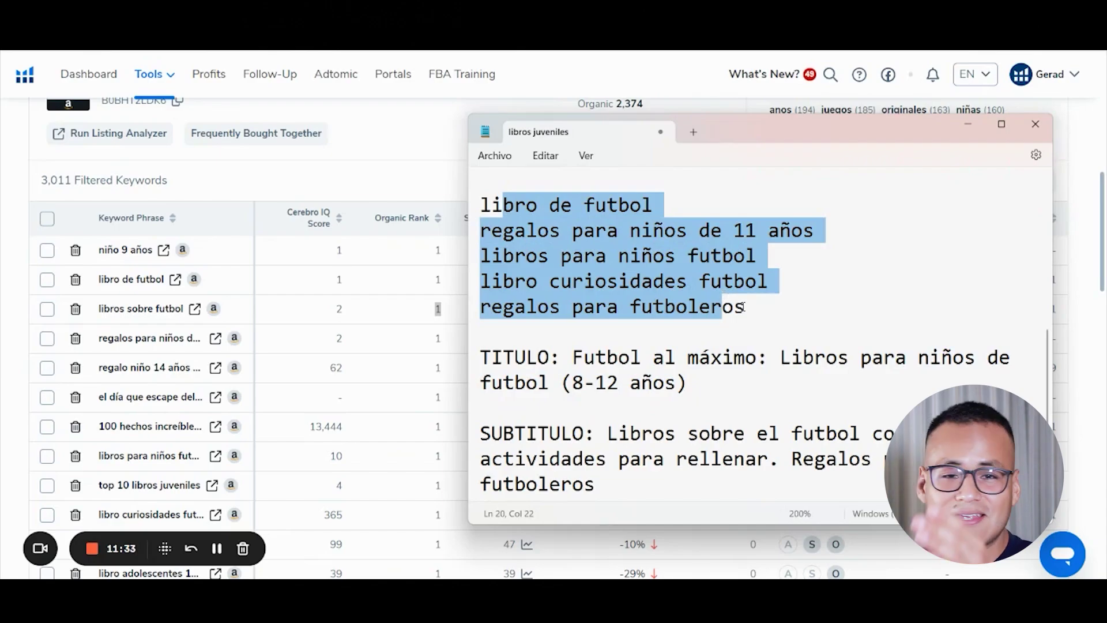
Remove "el" from the football subtitle so that it begins "Libros sobre futbol con"
{"action": "left_click_drag", "start_coordinate": [620, 482], "coordinate": [855, 433]}
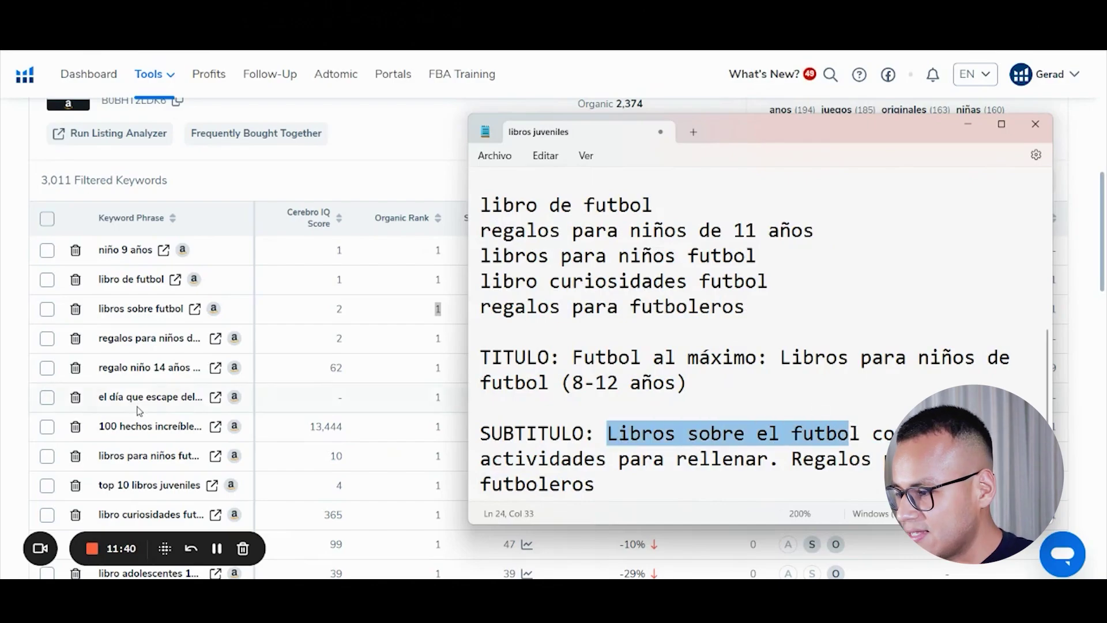
{"action": "scroll", "coordinate": [128, 410], "scroll_direction": "up", "scroll_amount": 2}
{"action": "scroll", "coordinate": [128, 410], "scroll_direction": "down", "scroll_amount": 6}
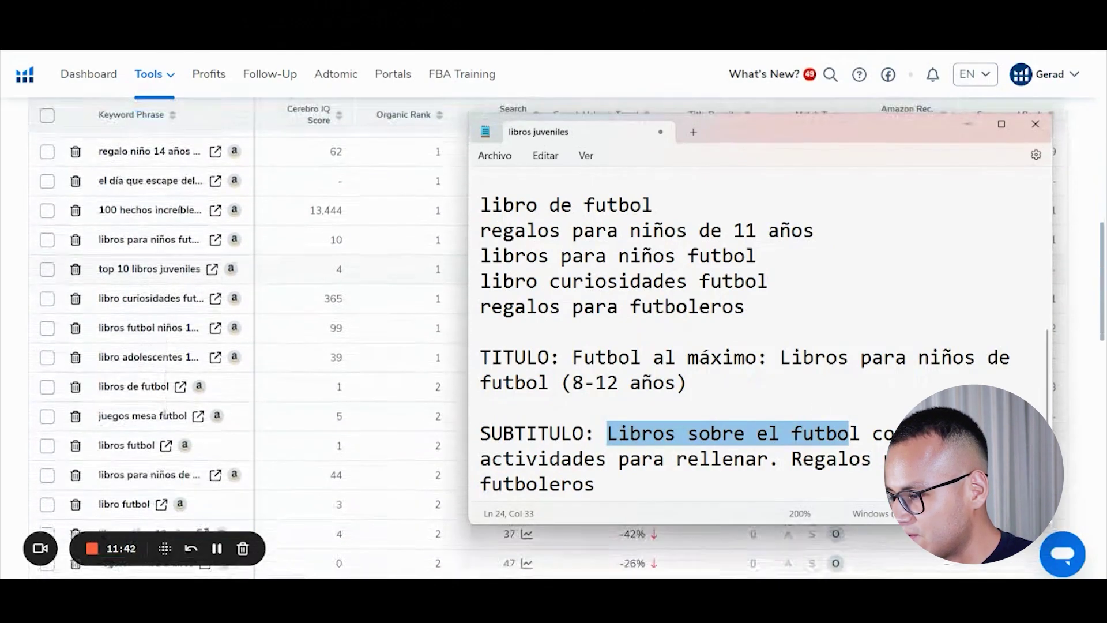
{"action": "scroll", "coordinate": [143, 447], "scroll_direction": "down", "scroll_amount": 3}
{"action": "left_click", "coordinate": [781, 434]}
{"action": "key", "text": "BackSpace"}
{"action": "key", "text": "BackSpace"}
{"action": "key", "text": "BackSpace"}
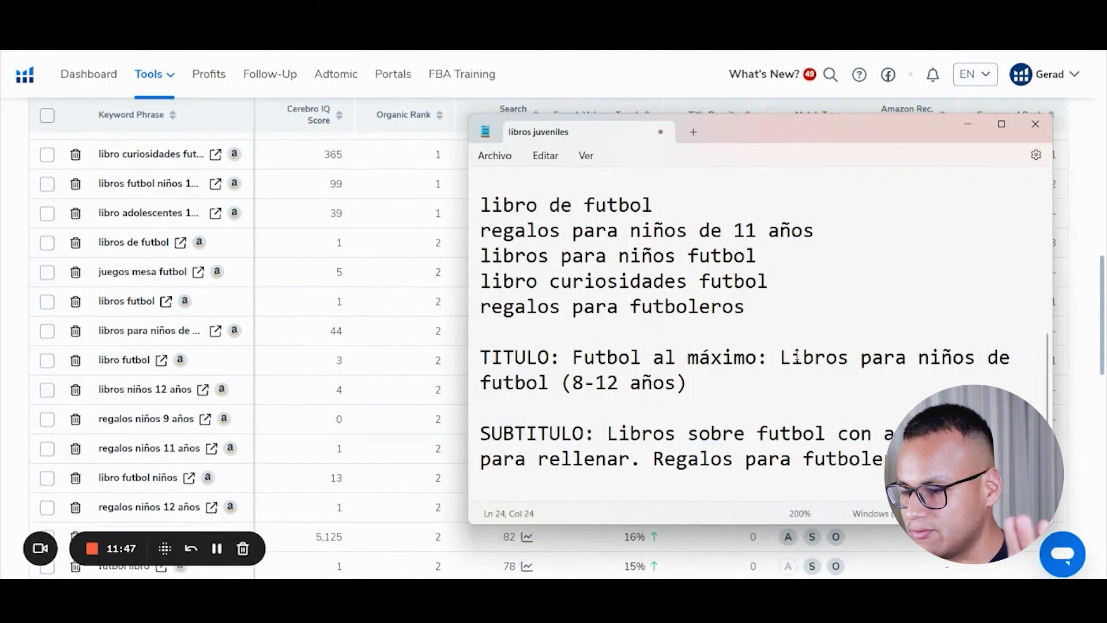
Compare the "Regalos para futboleros" ending of the subtitle with the matching phrase in the keyword list
{"action": "left_click_drag", "start_coordinate": [886, 459], "coordinate": [665, 484]}
{"action": "left_click_drag", "start_coordinate": [515, 306], "coordinate": [816, 307]}
{"action": "left_click", "coordinate": [815, 360]}
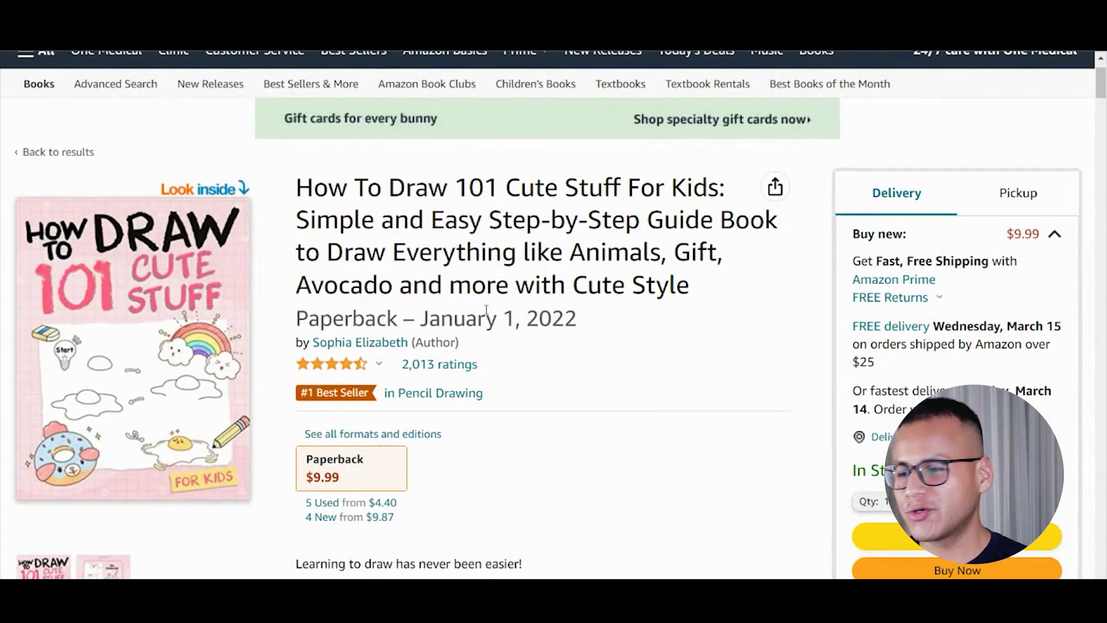
Examine the product details and Best Sellers Rank of "How To Draw 101 Cute Stuff For Kids" on Amazon
{"action": "scroll", "coordinate": [480, 305], "scroll_direction": "down", "scroll_amount": 20}
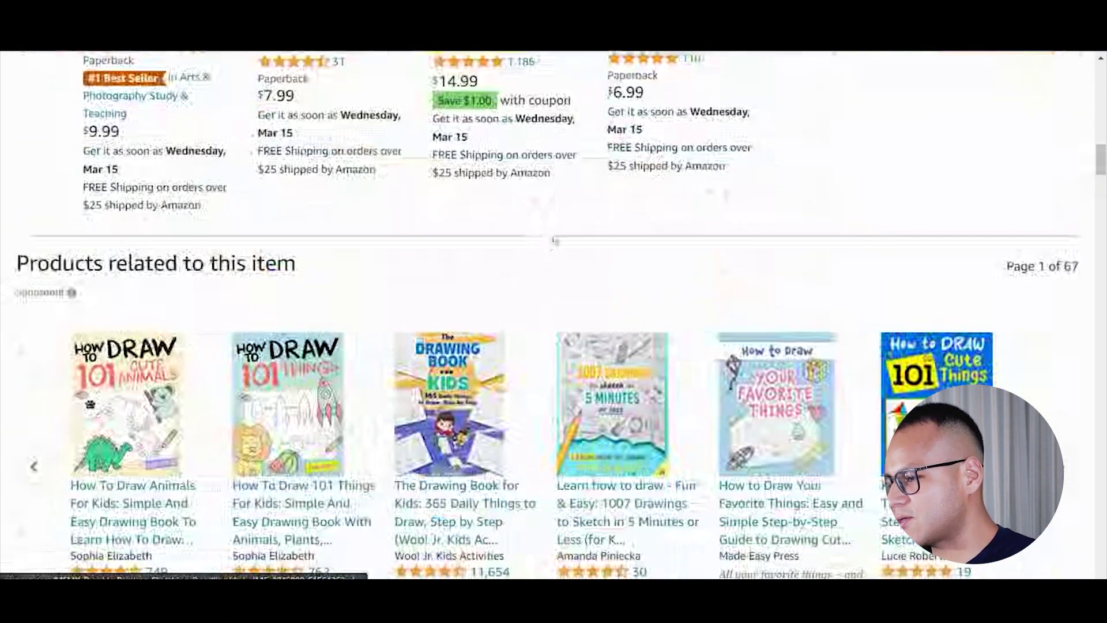
{"action": "scroll", "coordinate": [546, 315], "scroll_direction": "down", "scroll_amount": 20}
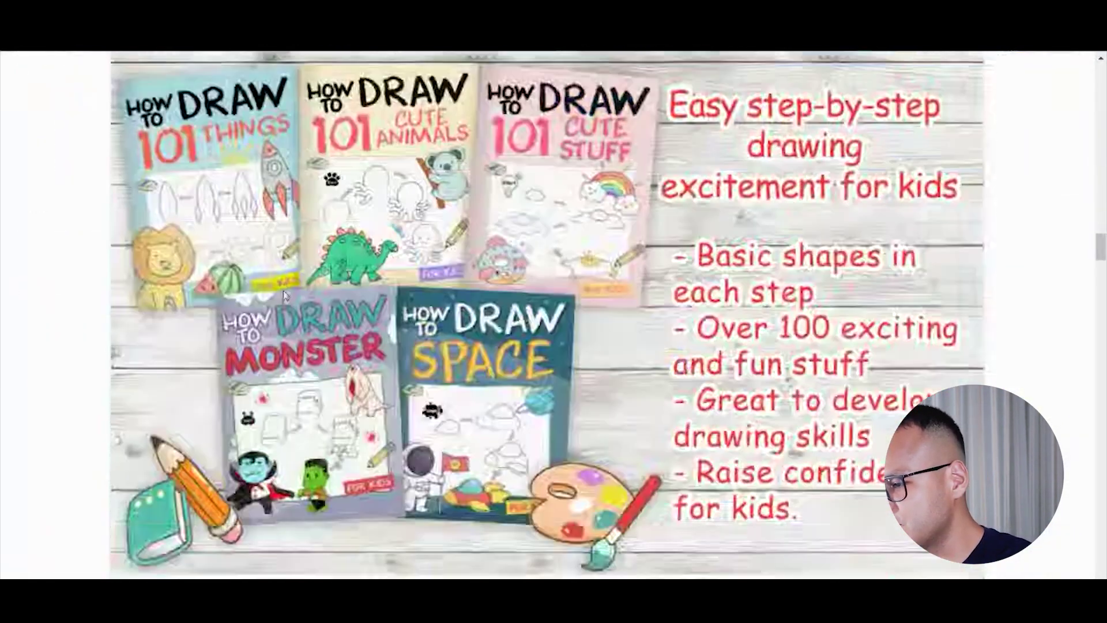
{"action": "scroll", "coordinate": [210, 64], "scroll_direction": "down", "scroll_amount": 8}
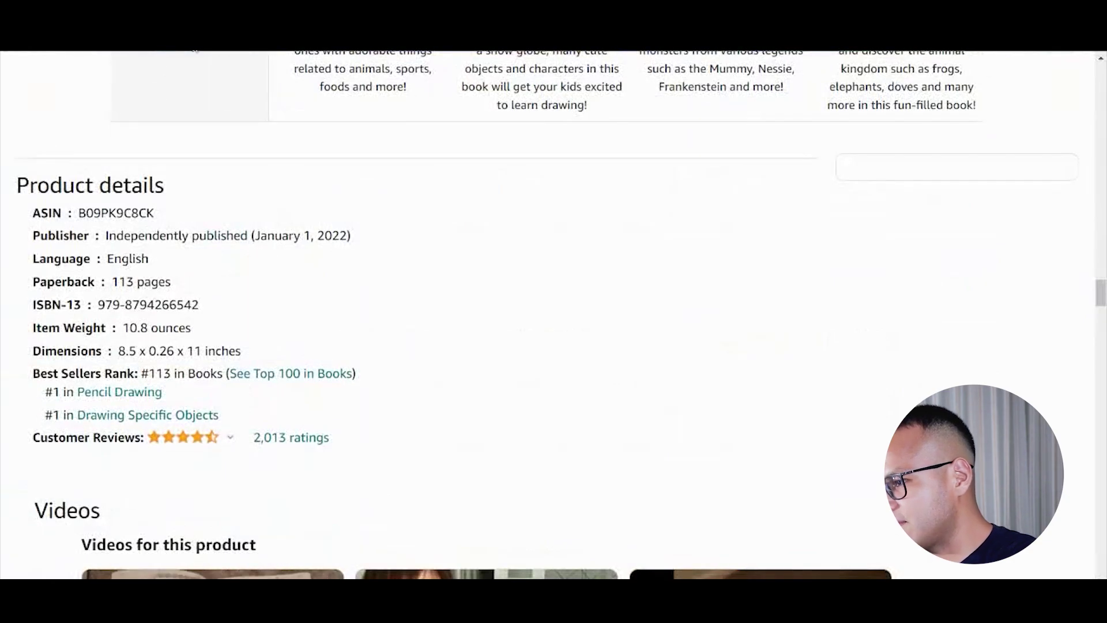
{"action": "left_click_drag", "start_coordinate": [188, 373], "coordinate": [114, 375]}
{"action": "left_click", "coordinate": [250, 264]}
Copy the ASIN B09PK9C8CK from the drawing book's product details
{"action": "double_click", "coordinate": [115, 213]}
{"action": "right_click", "coordinate": [134, 217]}
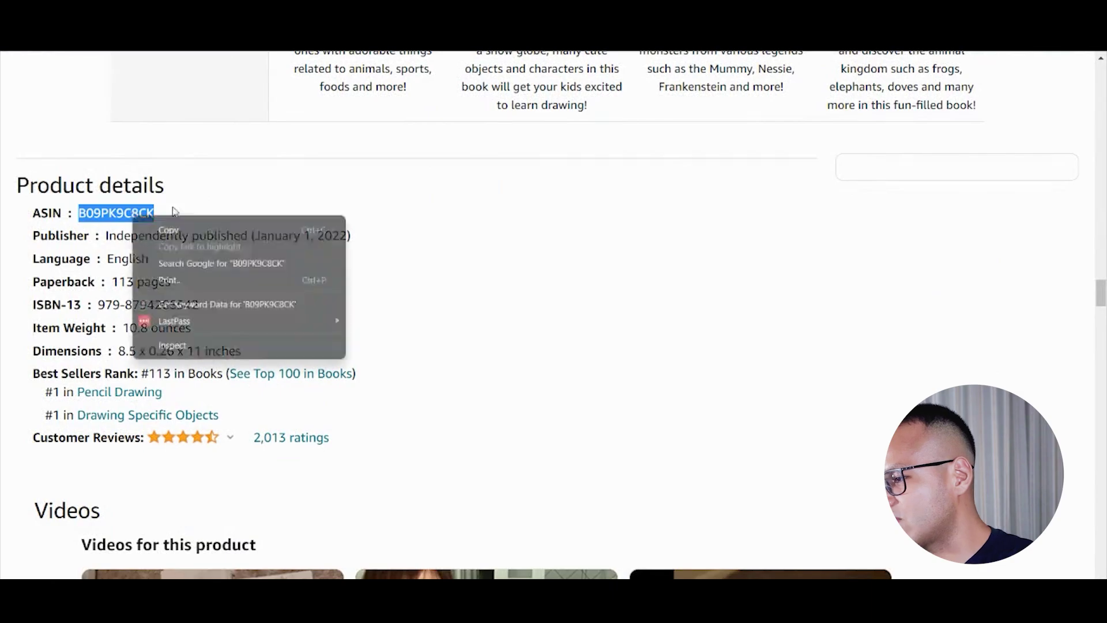
{"action": "left_click", "coordinate": [168, 230]}
Switch to Cerebro, replace the previous ASIN with B09PK9C8CK, set the marketplace to Amazon United States and get its keywords
{"action": "left_click", "coordinate": [485, 525]}
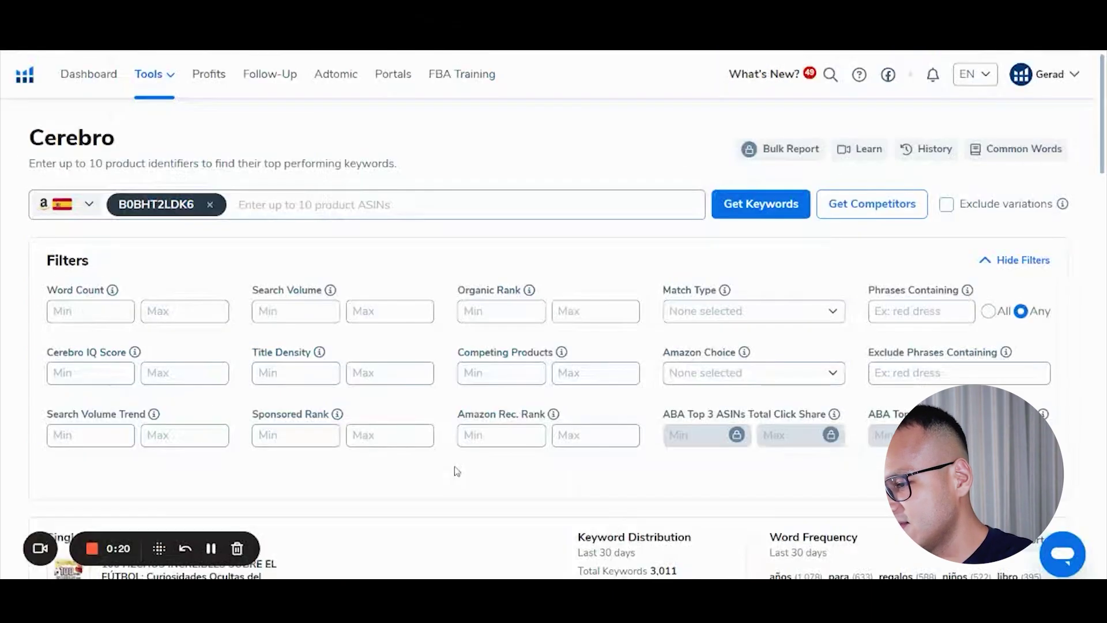
{"action": "left_click", "coordinate": [210, 204]}
{"action": "left_click", "coordinate": [72, 204]}
{"action": "left_click", "coordinate": [139, 270]}
{"action": "key", "text": "ctrl+v"}
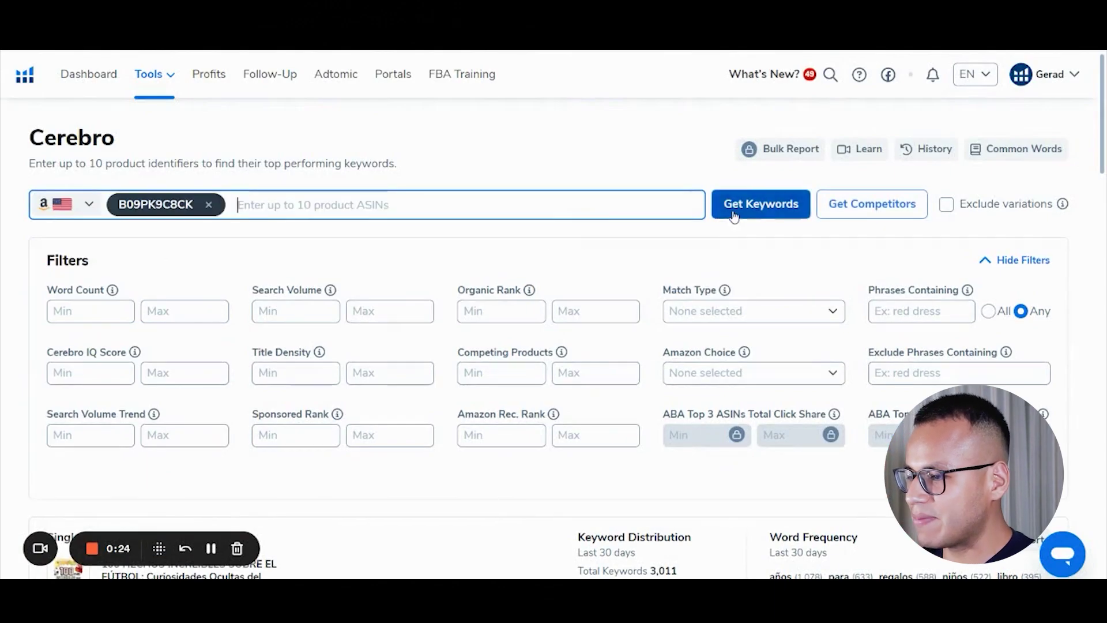
{"action": "key", "text": "Return"}
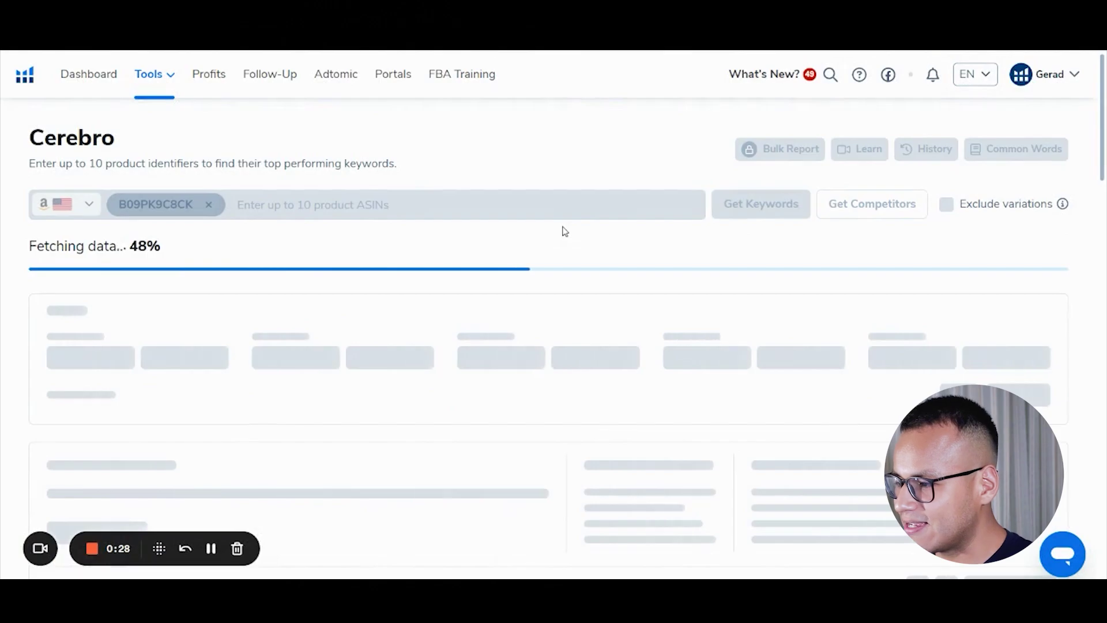
Examine the drawing book's keyword table for search volumes, organic ranks and competition figures
{"action": "scroll", "coordinate": [552, 280], "scroll_direction": "down", "scroll_amount": 5}
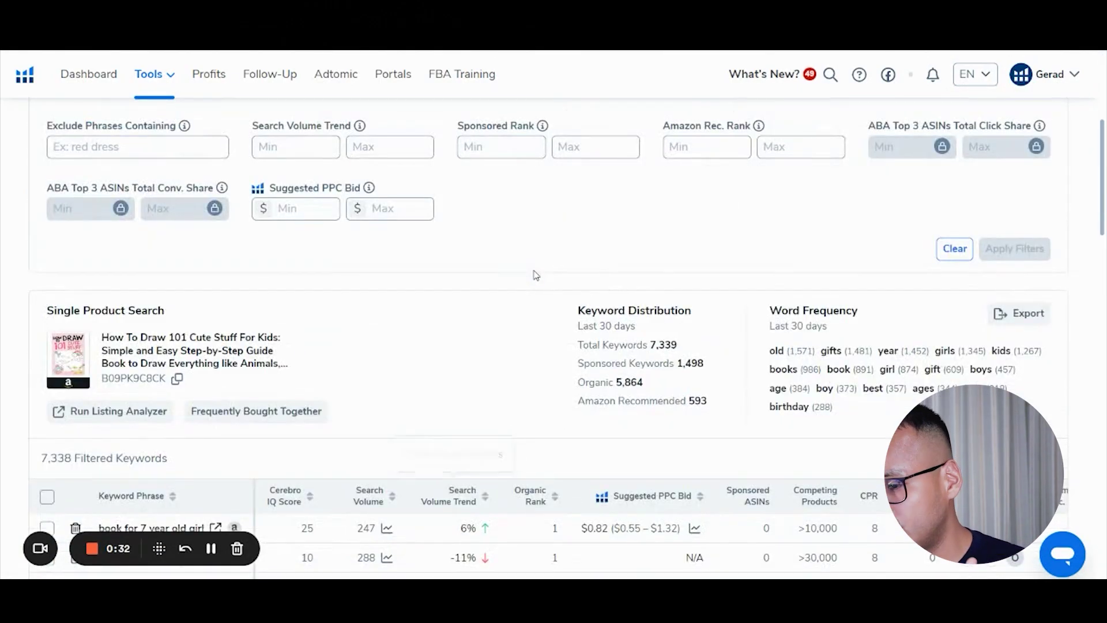
{"action": "scroll", "coordinate": [547, 269], "scroll_direction": "down", "scroll_amount": 4}
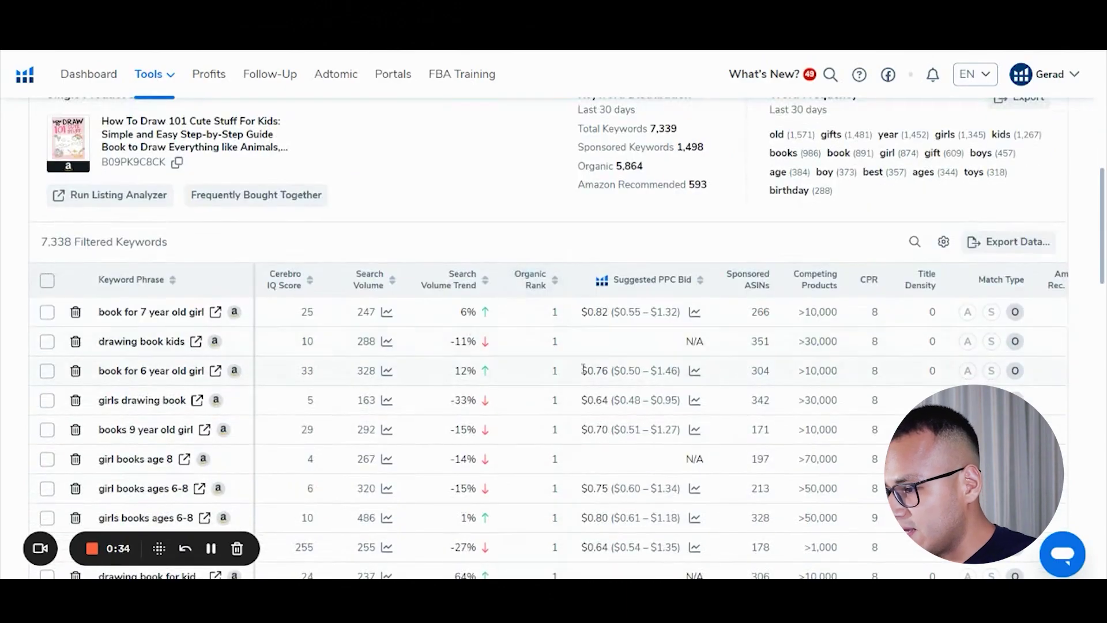
{"action": "scroll", "coordinate": [860, 373], "scroll_direction": "right", "scroll_amount": 3}
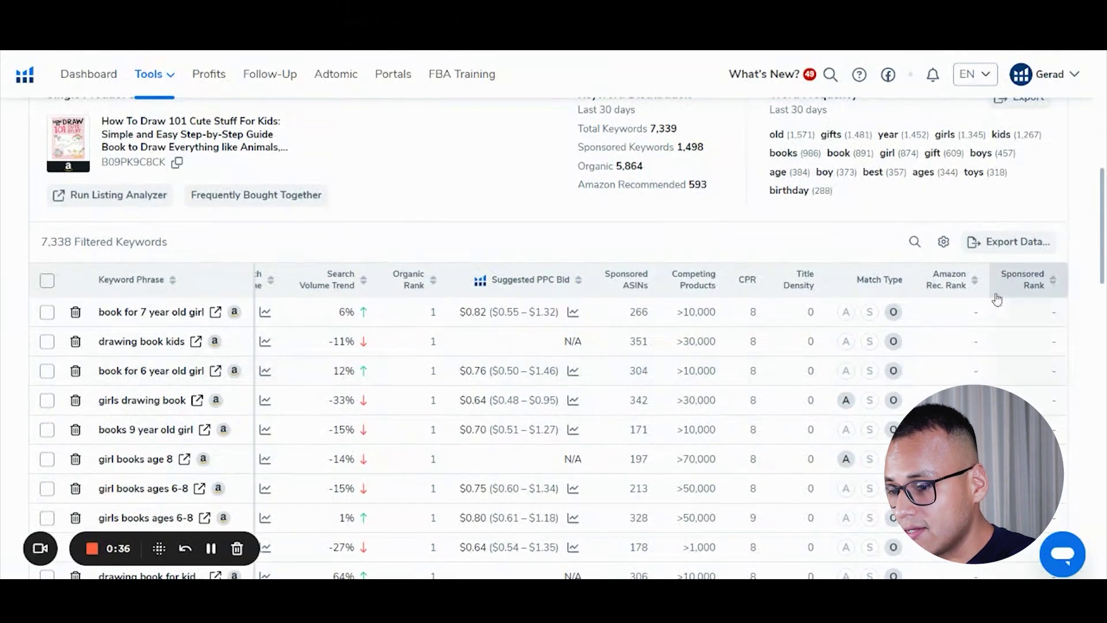
{"action": "scroll", "coordinate": [655, 367], "scroll_direction": "left", "scroll_amount": 3}
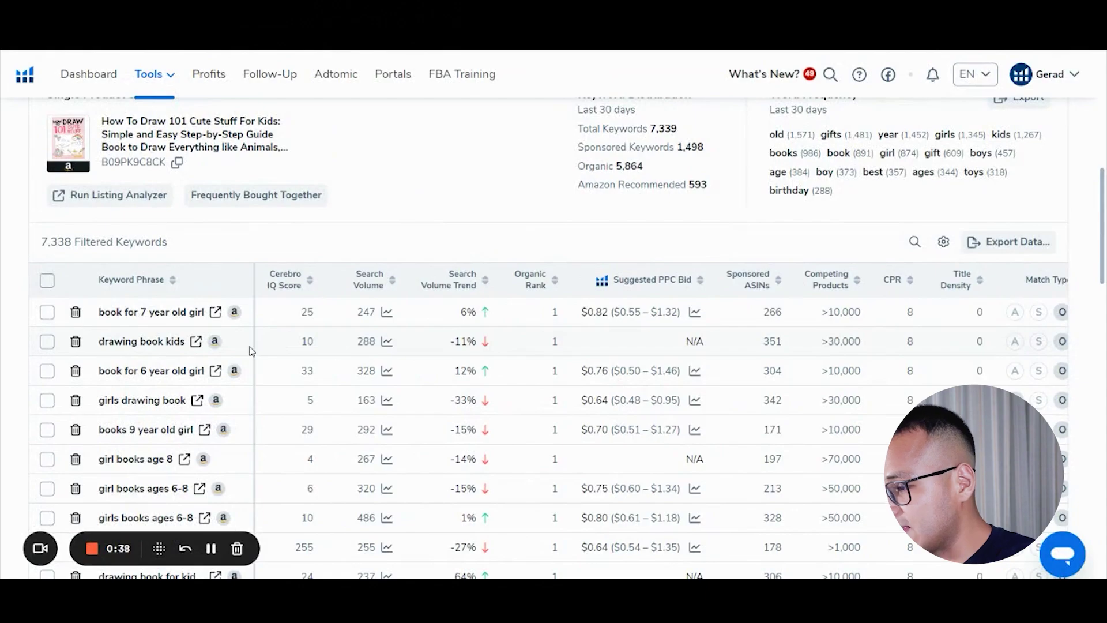
{"action": "scroll", "coordinate": [248, 312], "scroll_direction": "down", "scroll_amount": 1}
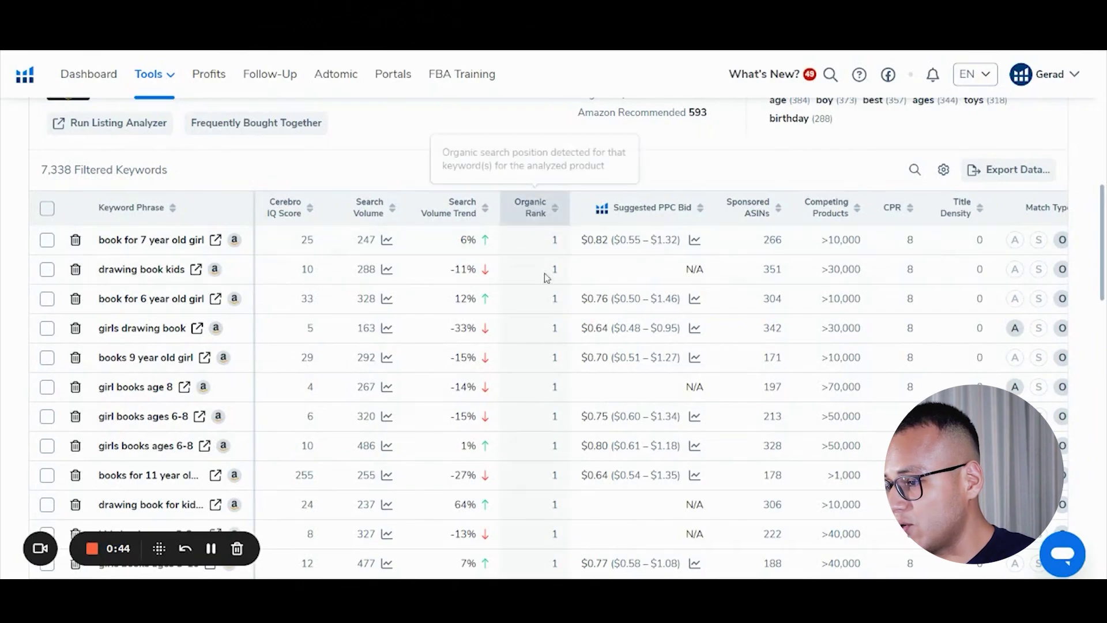
{"action": "scroll", "coordinate": [547, 277], "scroll_direction": "down", "scroll_amount": 5}
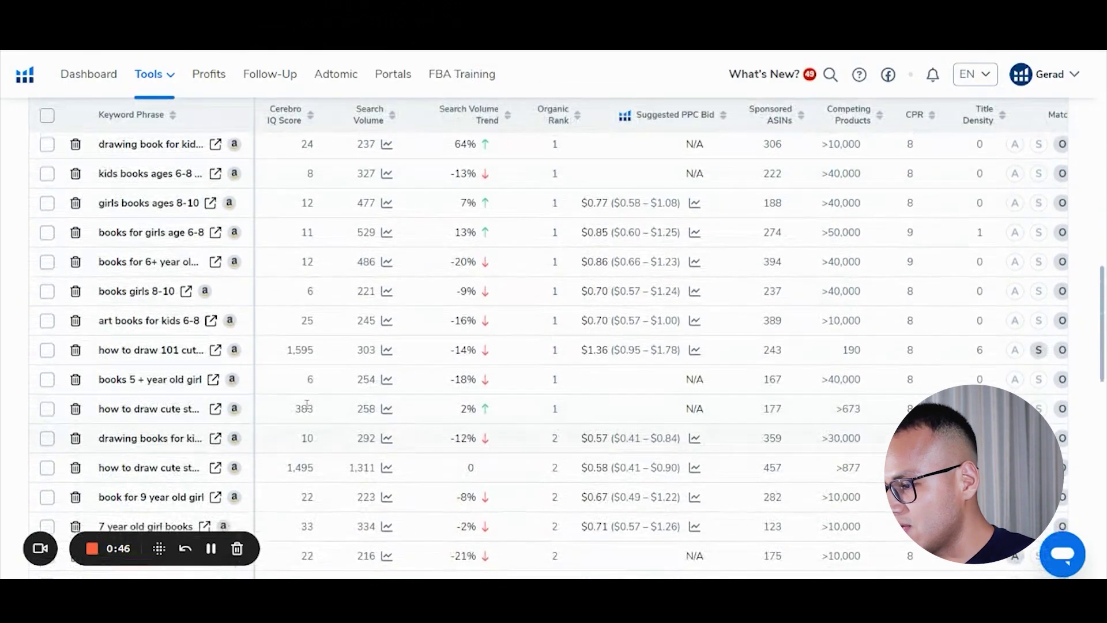
{"action": "scroll", "coordinate": [166, 396], "scroll_direction": "down", "scroll_amount": 2}
{"action": "scroll", "coordinate": [166, 396], "scroll_direction": "down", "scroll_amount": 1}
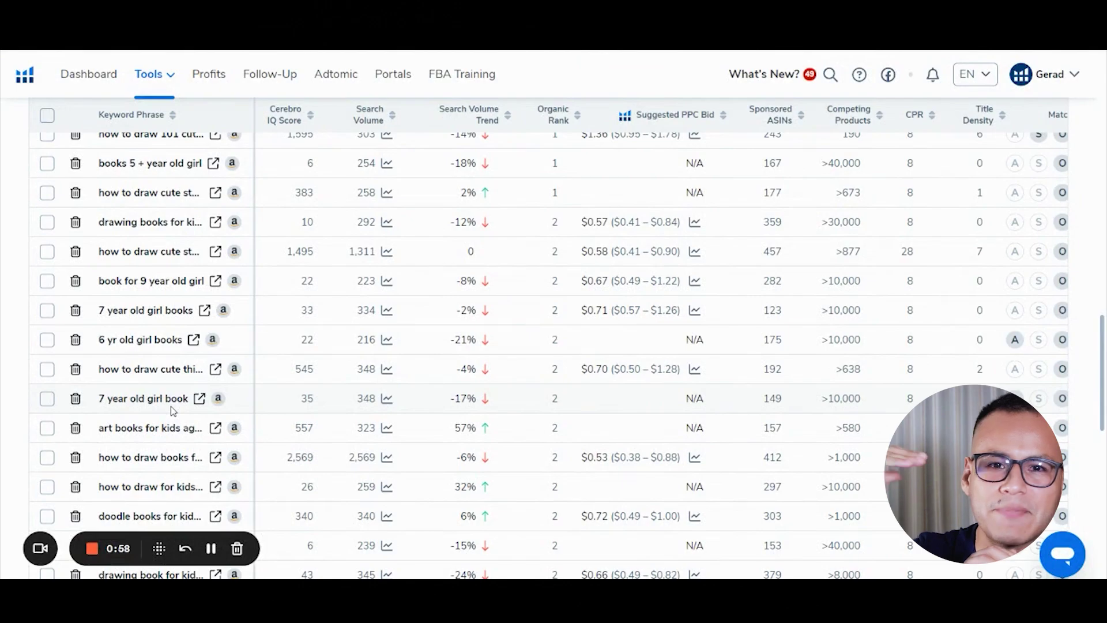
Widen the Keyword Phrase column of the results table to show more of the longer phrases
{"action": "scroll", "coordinate": [243, 300], "scroll_direction": "up", "scroll_amount": 6}
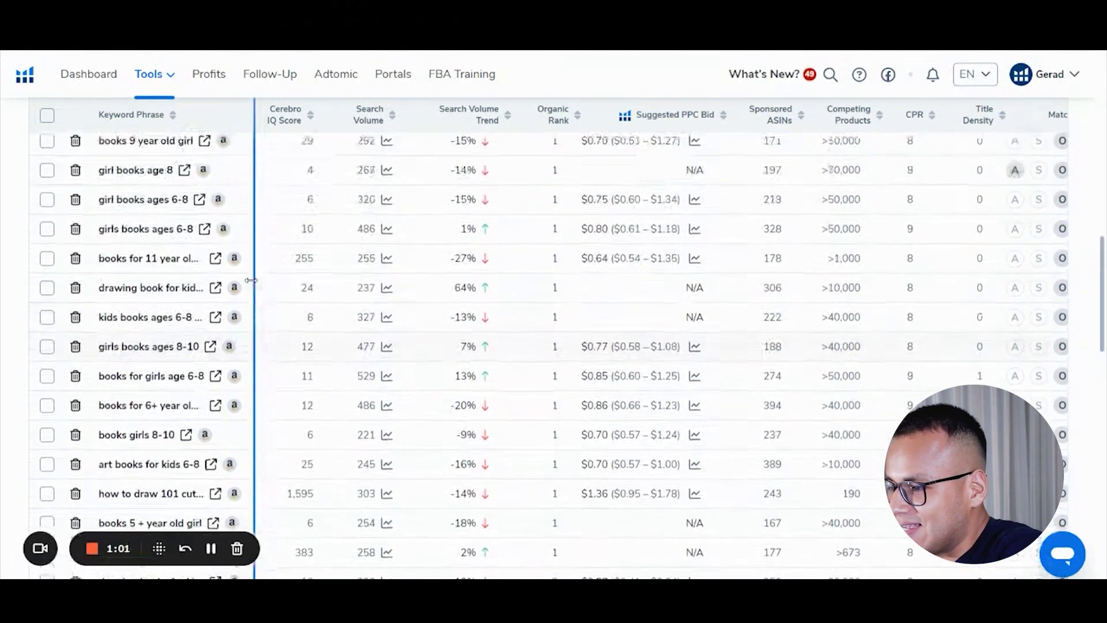
{"action": "scroll", "coordinate": [251, 280], "scroll_direction": "up", "scroll_amount": 3}
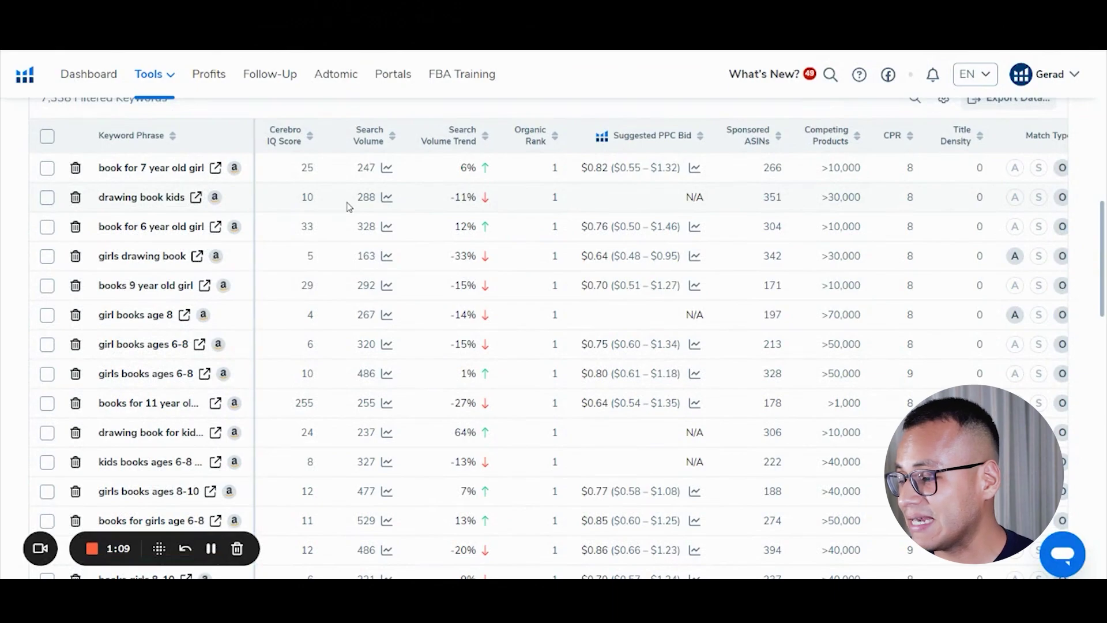
{"action": "left_click_drag", "start_coordinate": [255, 136], "coordinate": [308, 137]}
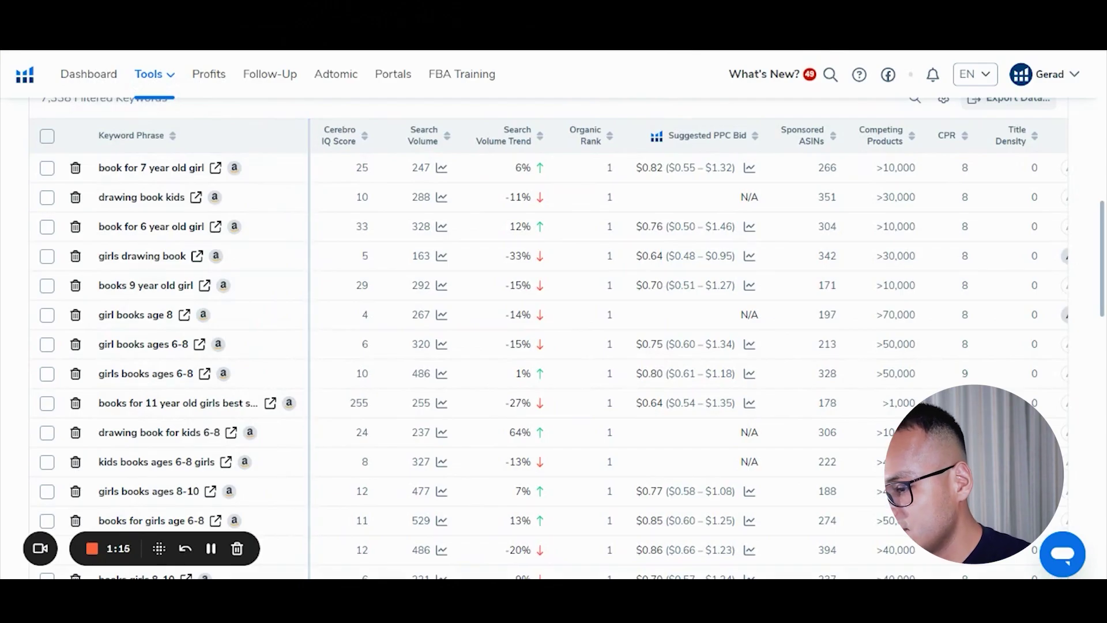
Switch back to the drawing book's Amazon page and view its full title
{"action": "left_click", "coordinate": [668, 549]}
{"action": "scroll", "coordinate": [668, 549], "scroll_direction": "up", "scroll_amount": 20}
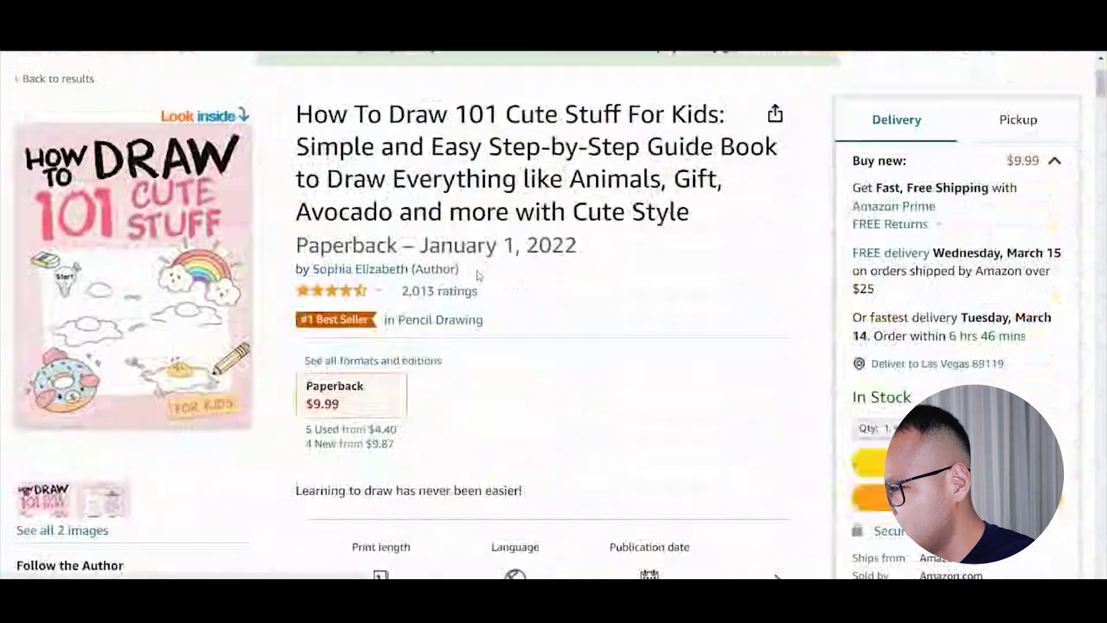
Review the Kids wording in the drawing book's title, and scan the Cerebro keyword table for related phrases
{"action": "left_click_drag", "start_coordinate": [666, 115], "coordinate": [709, 110]}
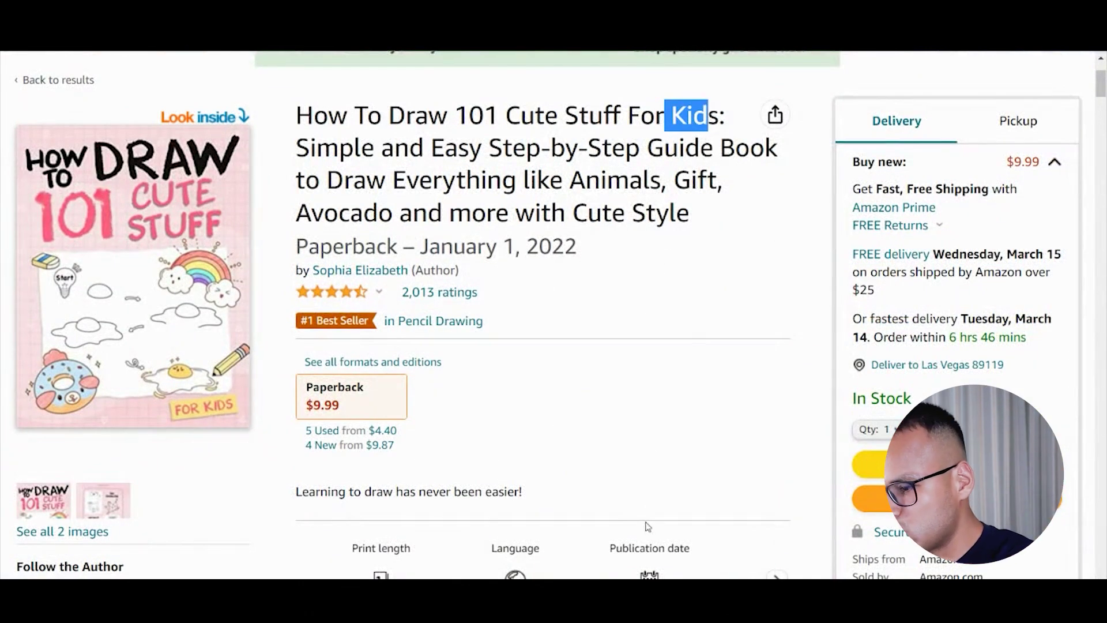
{"action": "left_click", "coordinate": [490, 537]}
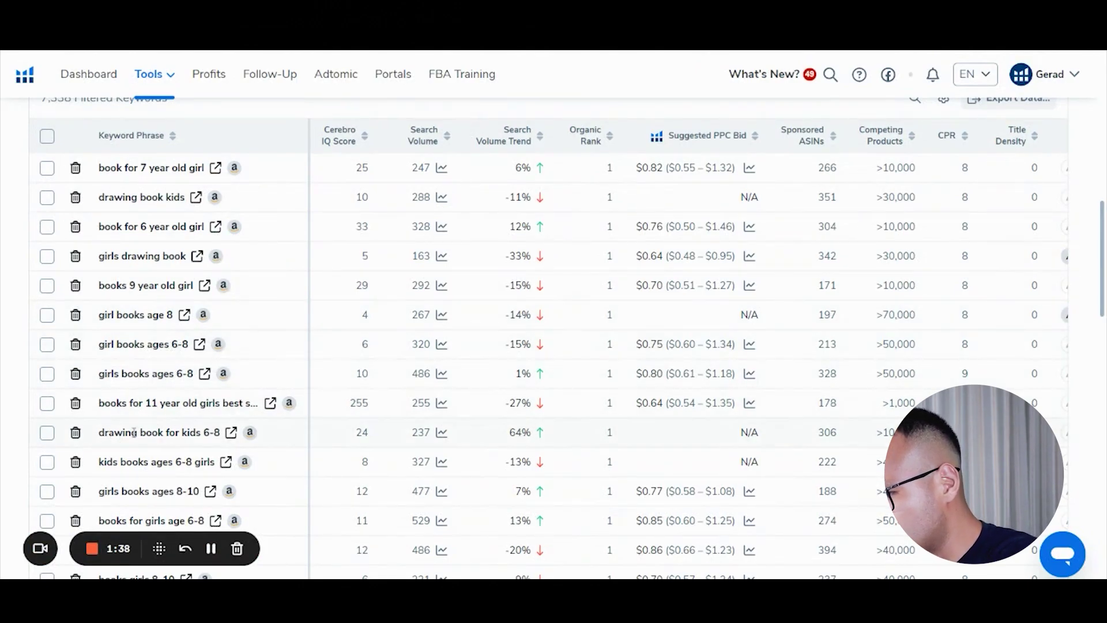
{"action": "scroll", "coordinate": [197, 436], "scroll_direction": "down", "scroll_amount": 1}
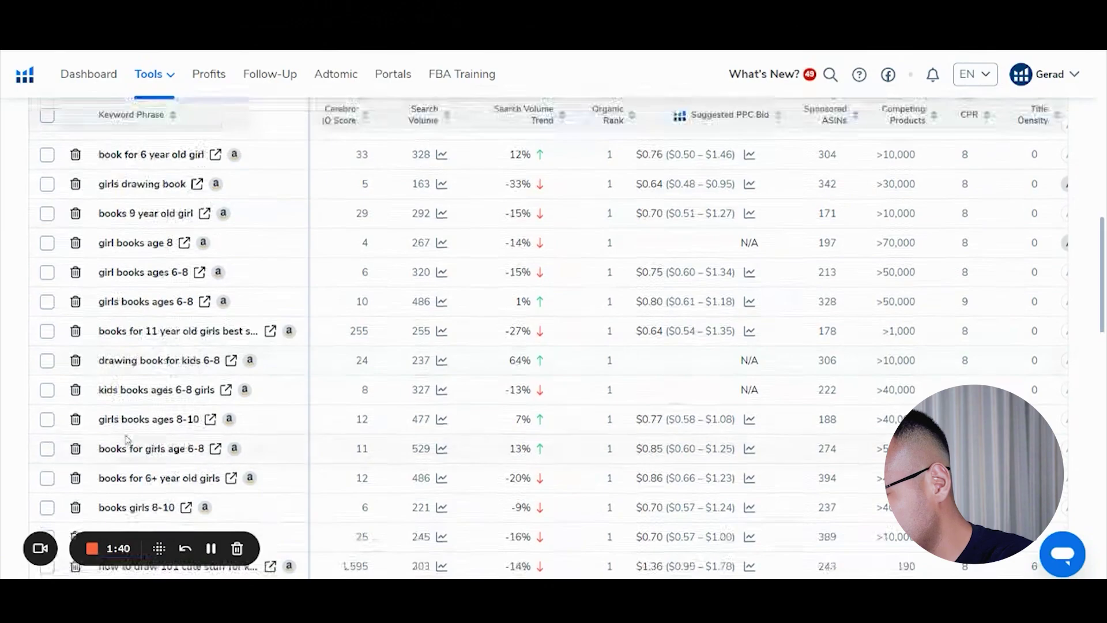
{"action": "scroll", "coordinate": [116, 423], "scroll_direction": "down", "scroll_amount": 3}
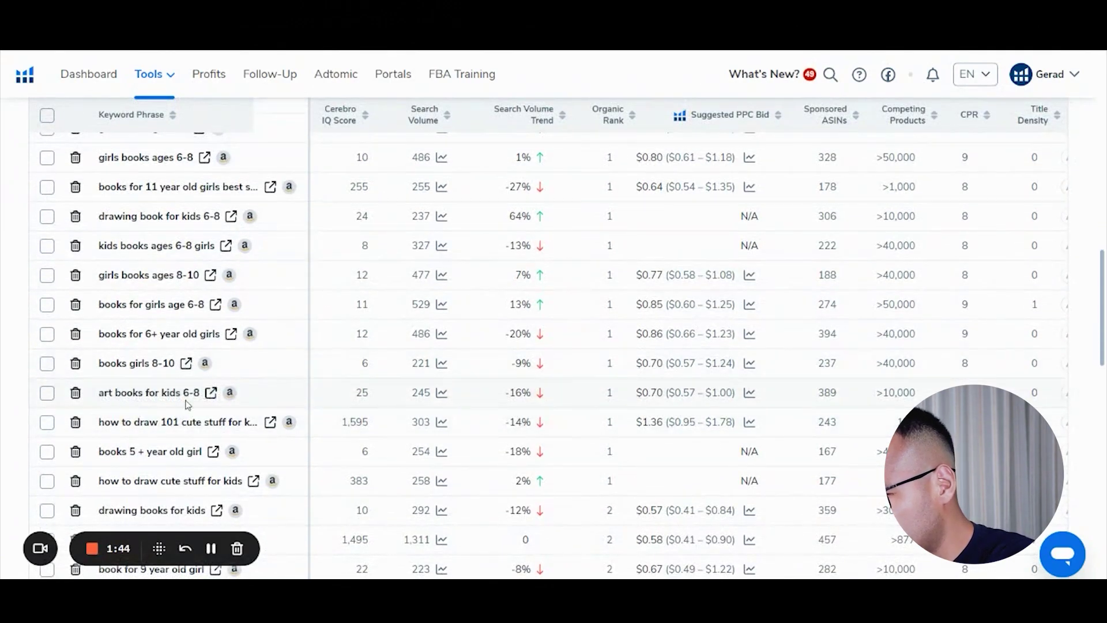
{"action": "scroll", "coordinate": [127, 443], "scroll_direction": "down", "scroll_amount": 1}
{"action": "scroll", "coordinate": [127, 443], "scroll_direction": "down", "scroll_amount": 3}
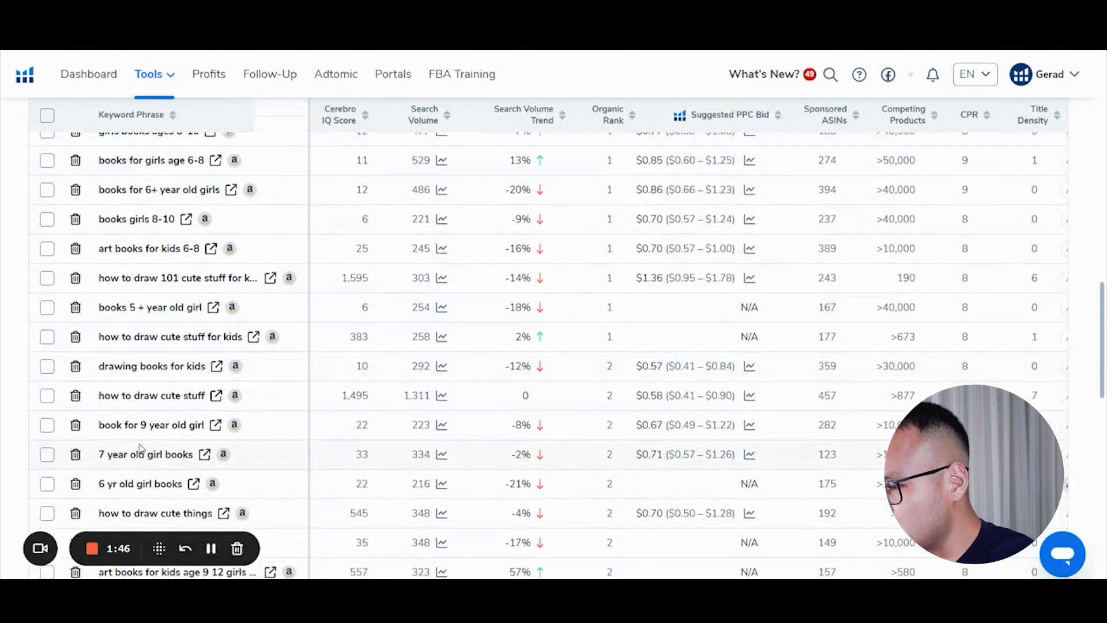
{"action": "scroll", "coordinate": [145, 452], "scroll_direction": "up", "scroll_amount": 5}
{"action": "scroll", "coordinate": [218, 295], "scroll_direction": "up", "scroll_amount": 3}
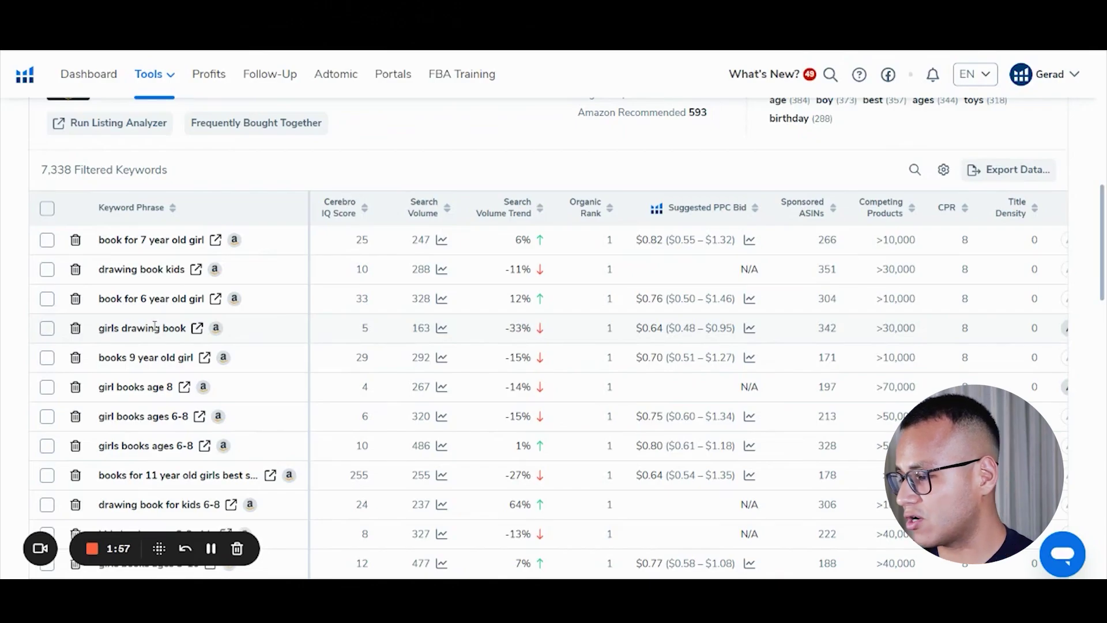
Mark the phrases "girls drawing book", "girly drawings doodles" and "cute things to draw" in the keyword table
{"action": "mouse_move", "coordinate": [678, 586]}
{"action": "left_click_drag", "start_coordinate": [99, 329], "coordinate": [186, 328]}
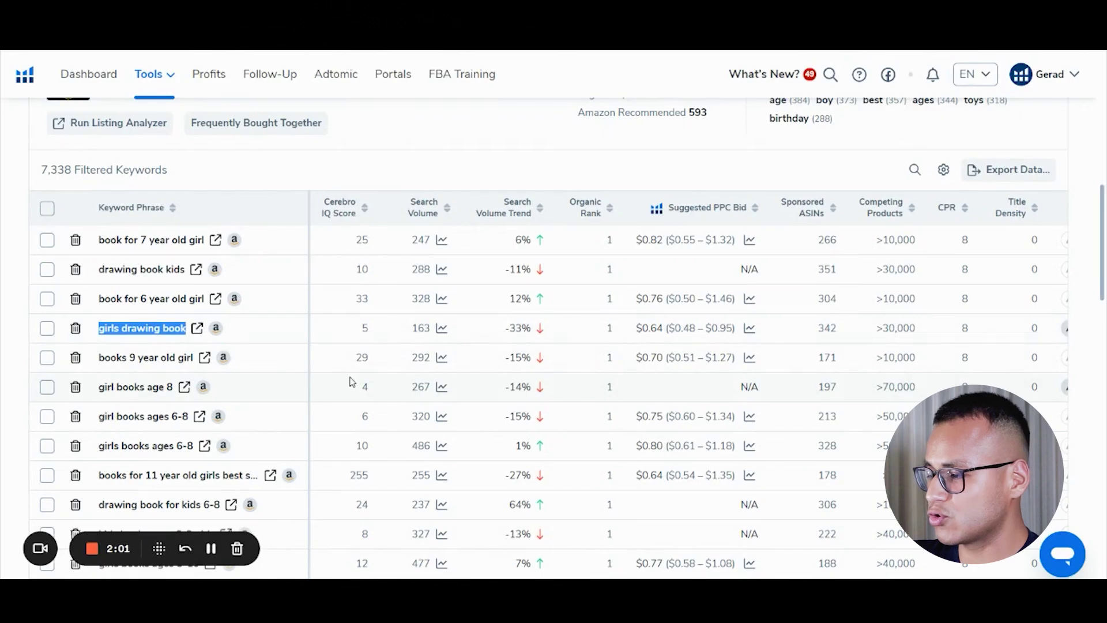
{"action": "scroll", "coordinate": [150, 385], "scroll_direction": "down", "scroll_amount": 3}
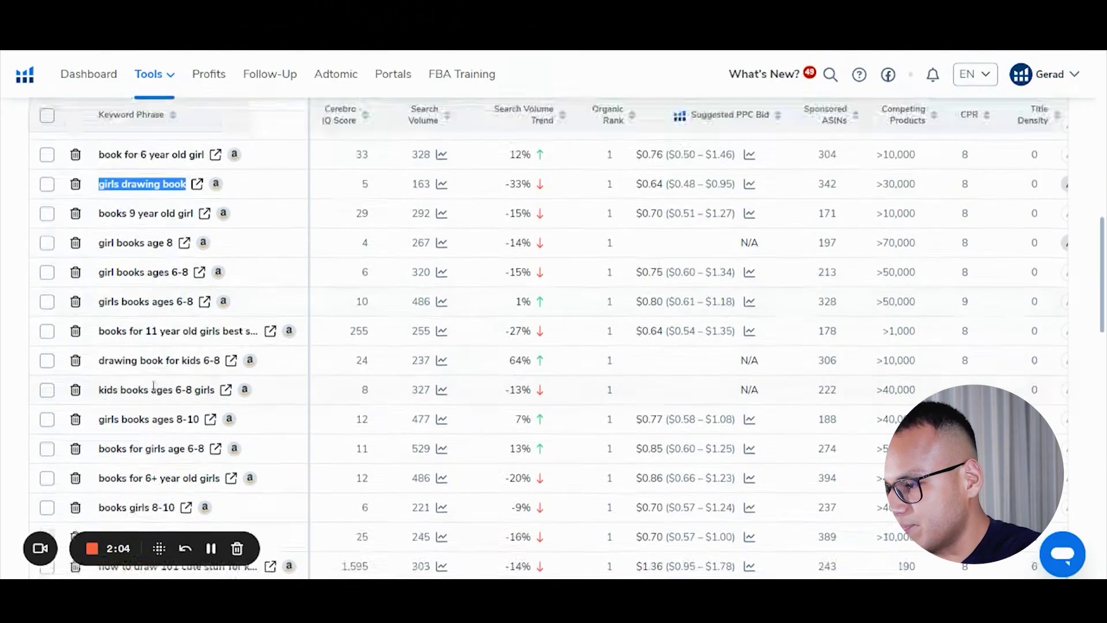
{"action": "scroll", "coordinate": [135, 373], "scroll_direction": "down", "scroll_amount": 3}
{"action": "left_click_drag", "start_coordinate": [98, 402], "coordinate": [207, 405]}
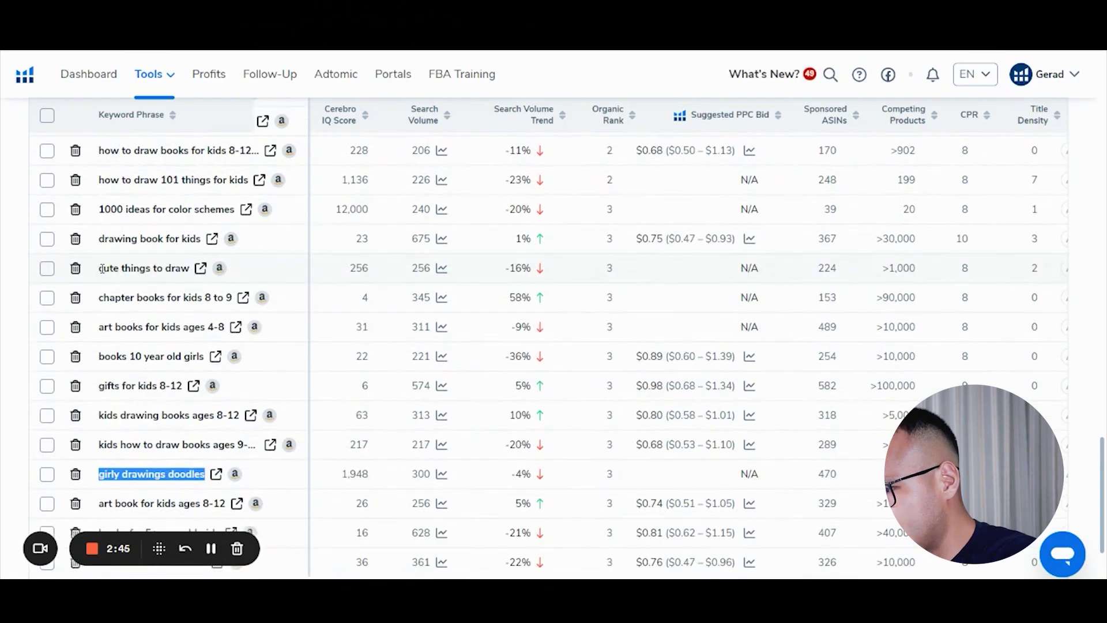
{"action": "left_click_drag", "start_coordinate": [99, 269], "coordinate": [190, 271]}
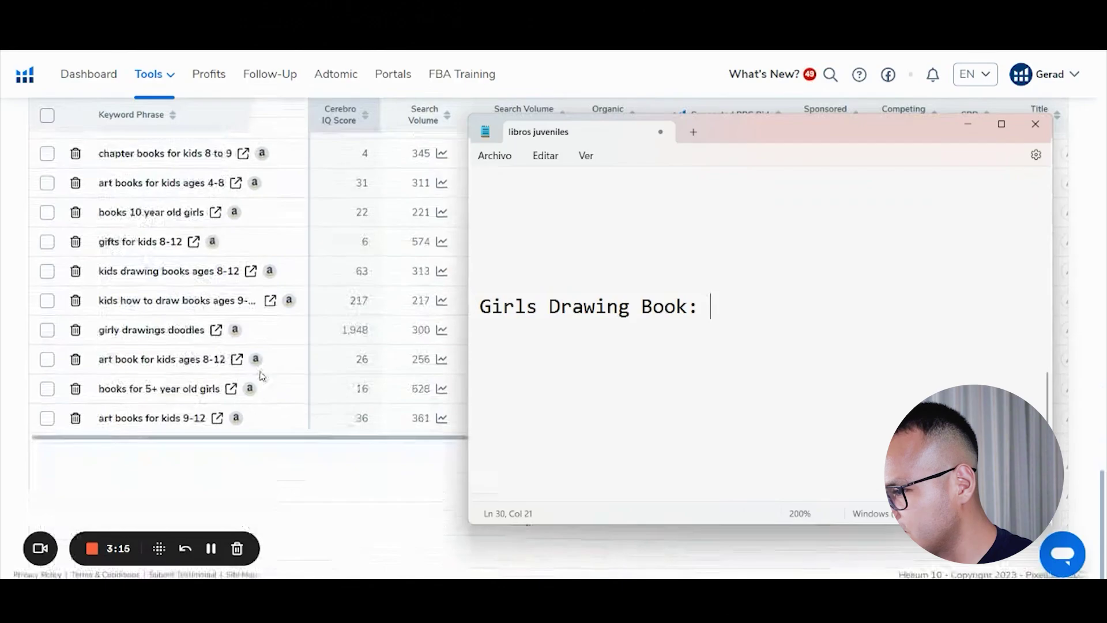
Complete the Girls Drawing Book title in the note with "Girly Drawings, Doodles, and Cute Things to Draw" and review its keyword phrases
{"action": "type", "text": "Girly Drawings, Doodles, and Cute Things to Draw"}
{"action": "key", "text": "Return"}
{"action": "left_click_drag", "start_coordinate": [712, 306], "coordinate": [484, 358]}
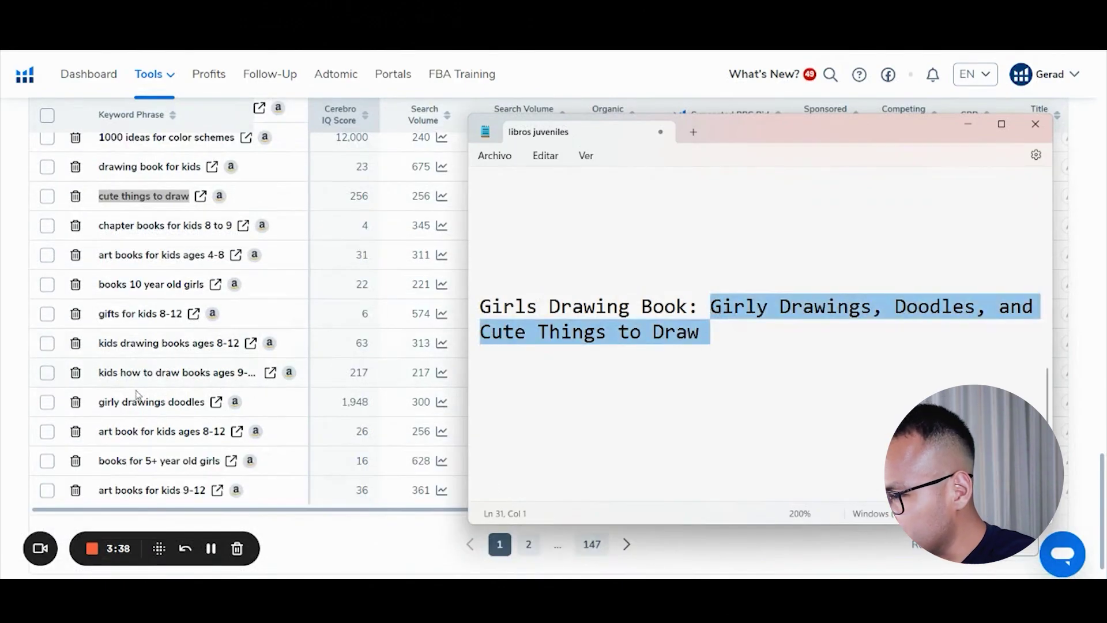
{"action": "double_click", "coordinate": [880, 315]}
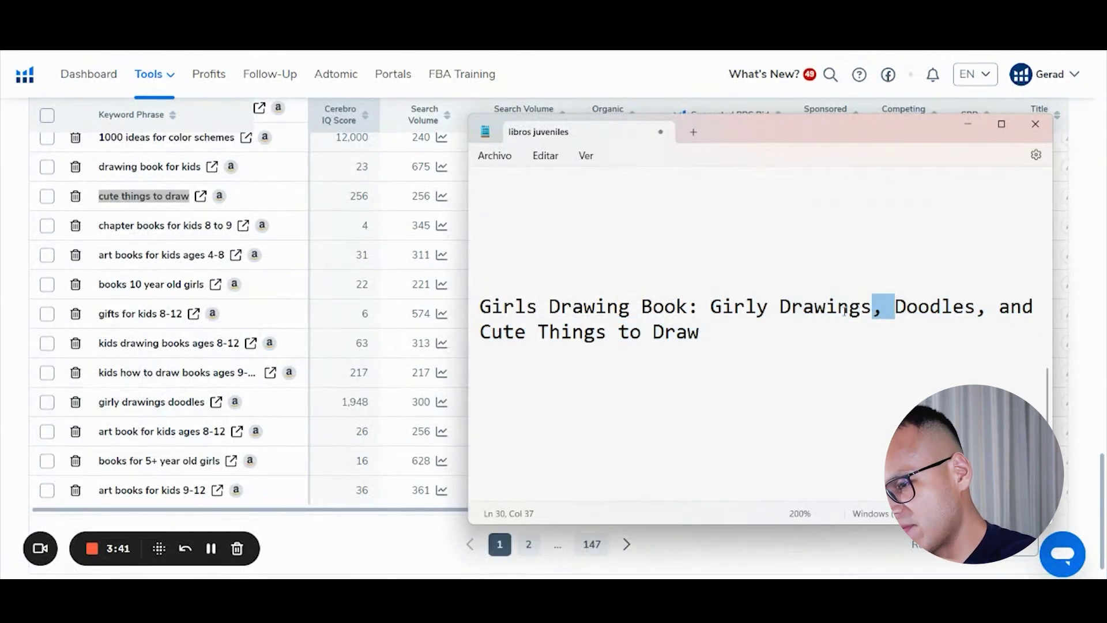
{"action": "left_click_drag", "start_coordinate": [711, 306], "coordinate": [967, 309]}
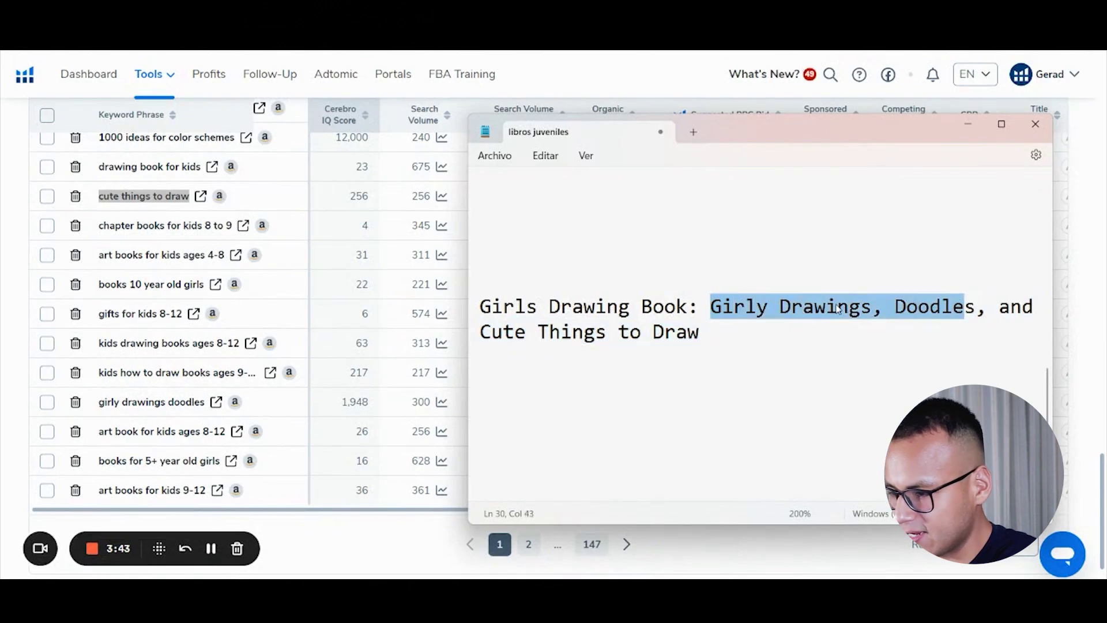
{"action": "left_click", "coordinate": [1017, 306]}
{"action": "left_click_drag", "start_coordinate": [491, 331], "coordinate": [653, 333]}
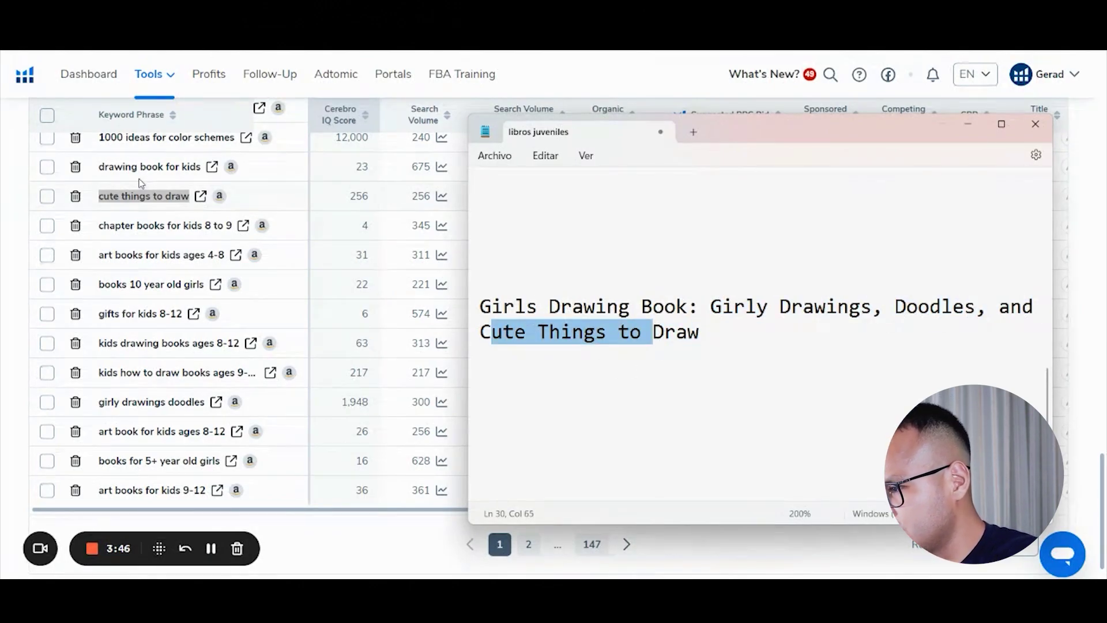
{"action": "left_click_drag", "start_coordinate": [713, 327], "coordinate": [458, 276]}
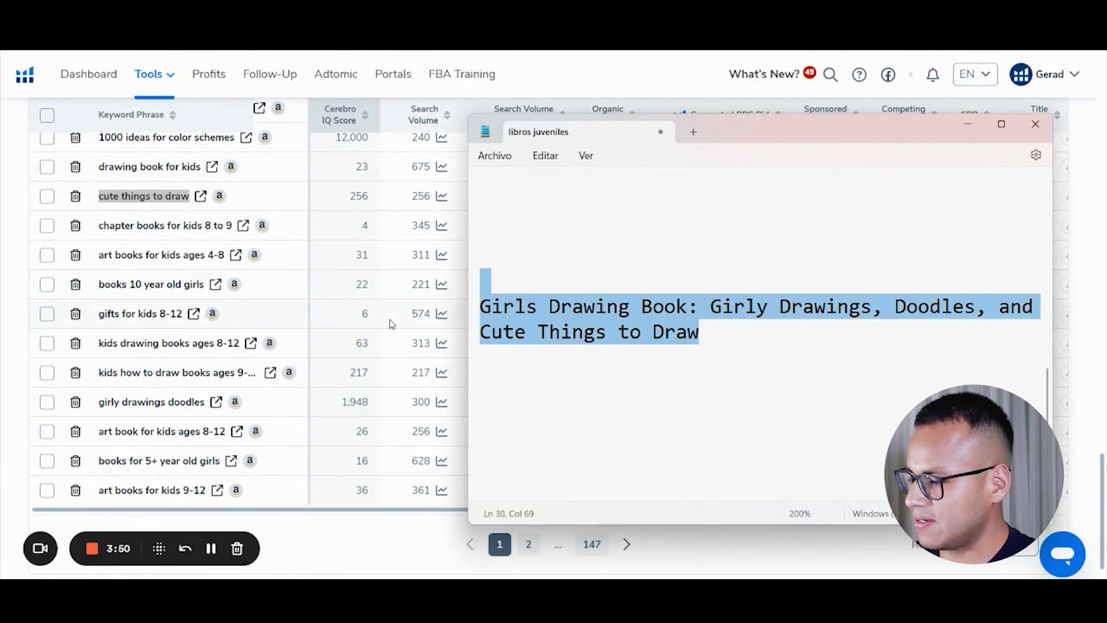
{"action": "scroll", "coordinate": [364, 312], "scroll_direction": "up", "scroll_amount": 7}
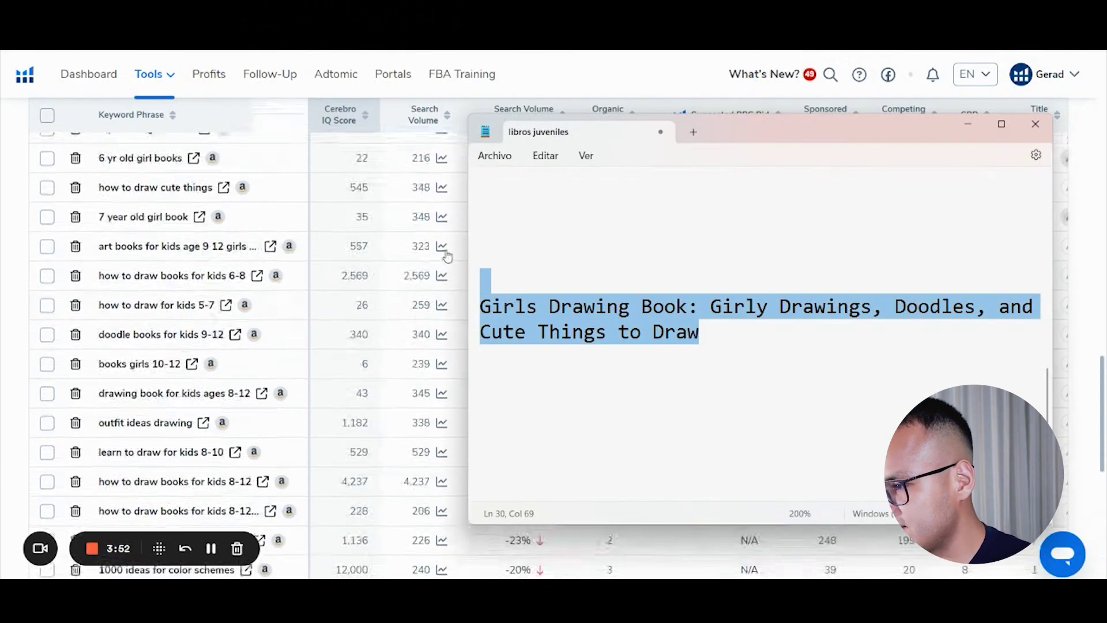
{"action": "left_click_drag", "start_coordinate": [411, 155], "coordinate": [416, 183]}
{"action": "scroll", "coordinate": [429, 380], "scroll_direction": "up", "scroll_amount": 2}
{"action": "scroll", "coordinate": [428, 381], "scroll_direction": "up", "scroll_amount": 10}
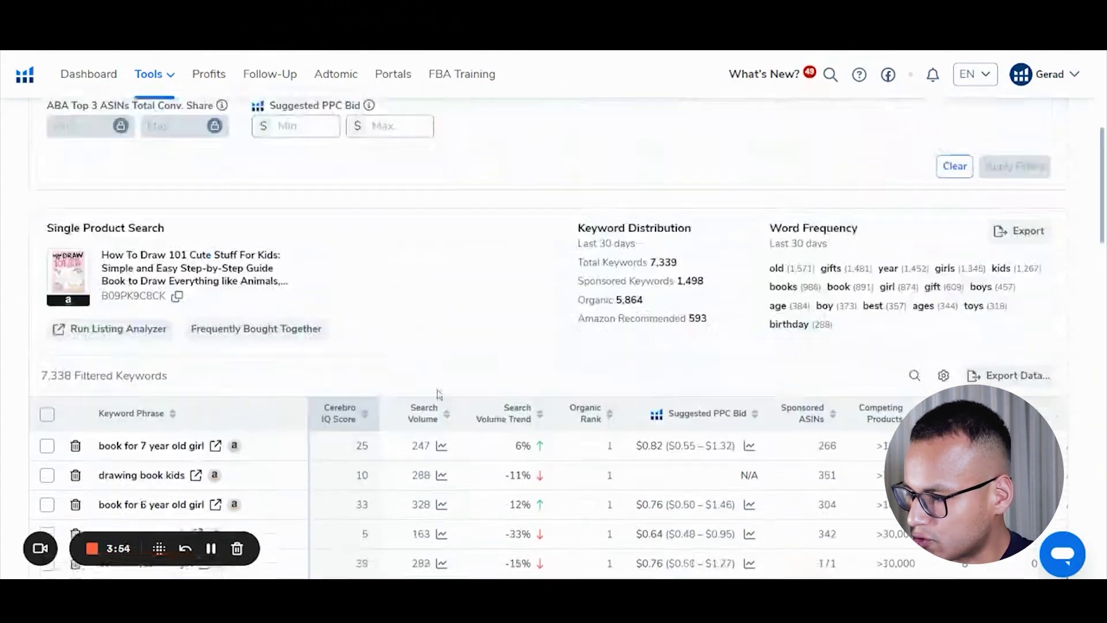
{"action": "scroll", "coordinate": [444, 415], "scroll_direction": "down", "scroll_amount": 6}
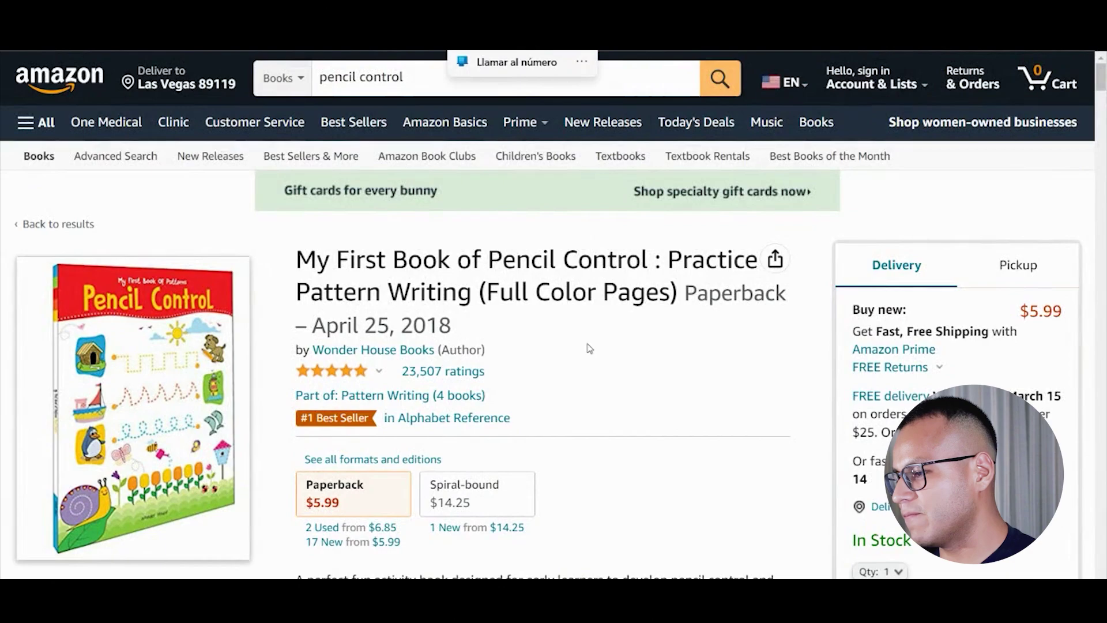
{"action": "left_click", "coordinate": [488, 502]}
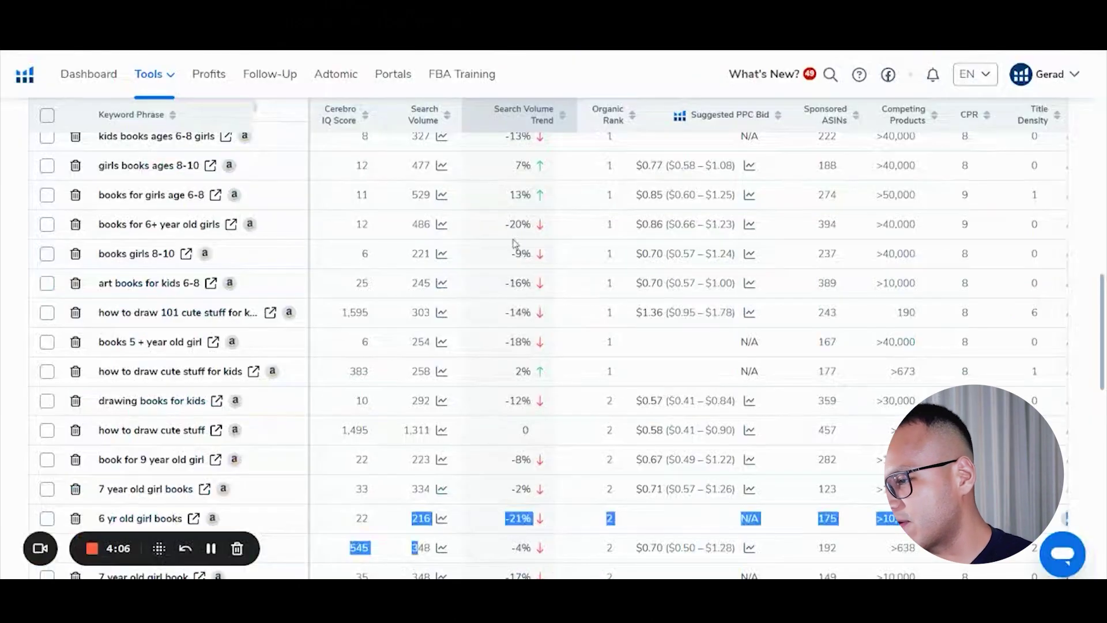
{"action": "scroll", "coordinate": [375, 242], "scroll_direction": "up", "scroll_amount": 15}
{"action": "left_click", "coordinate": [395, 205]}
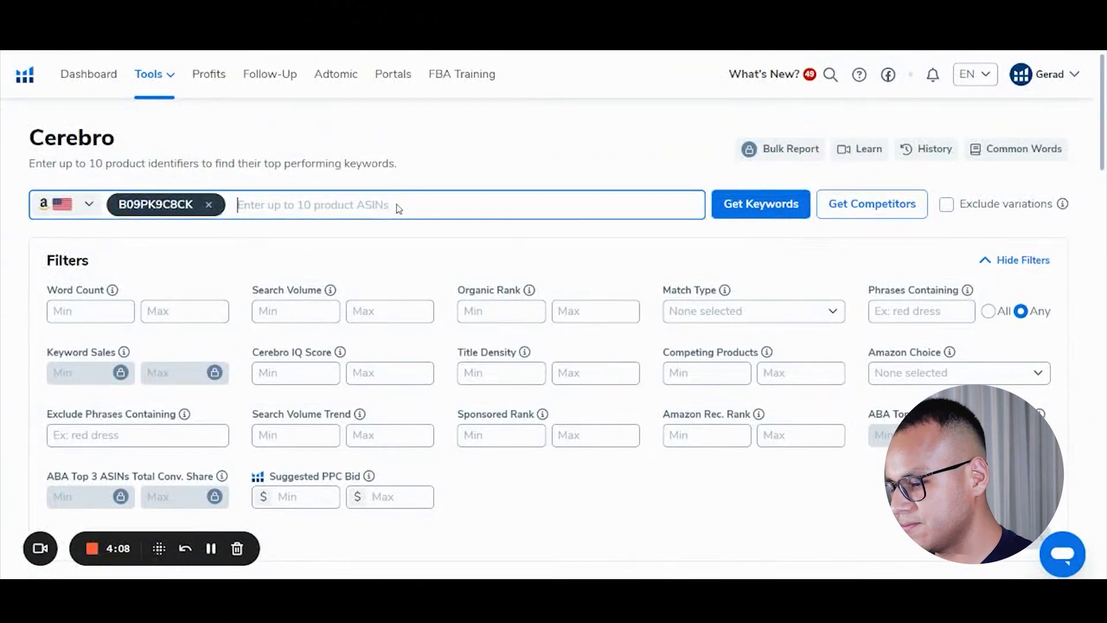
{"action": "key", "text": "BackSpace"}
{"action": "key", "text": "ctrl+v"}
{"action": "left_click", "coordinate": [775, 211]}
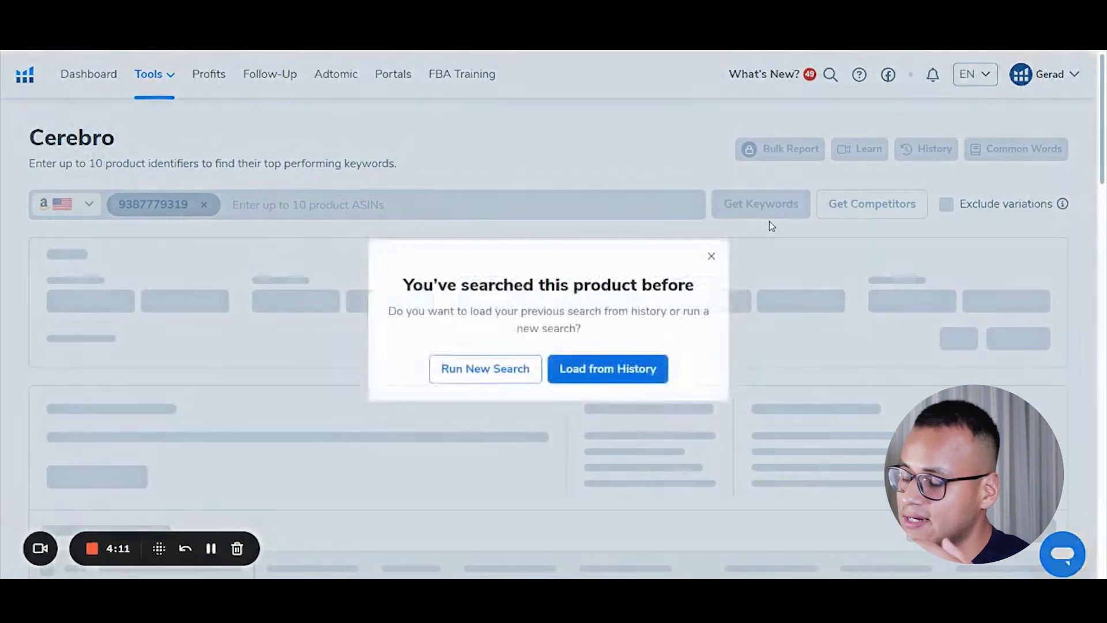
{"action": "left_click", "coordinate": [488, 376]}
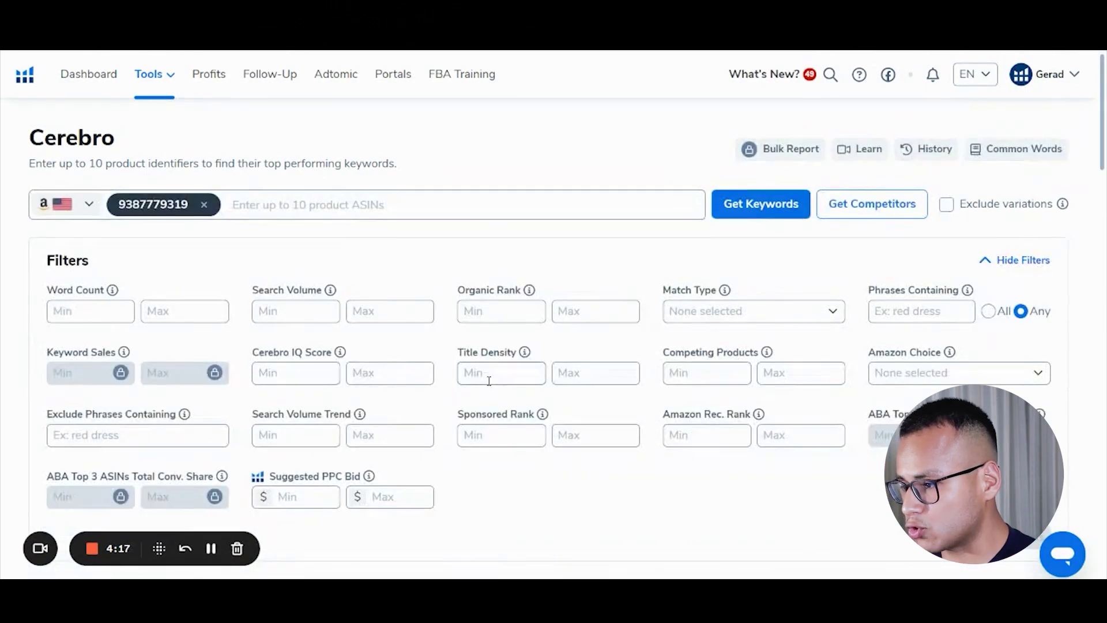
Examine the pencil control book's keyword table for relevant phrases, search volumes and title density, comparing them with the book's title
{"action": "scroll", "coordinate": [548, 254], "scroll_direction": "down", "scroll_amount": 20}
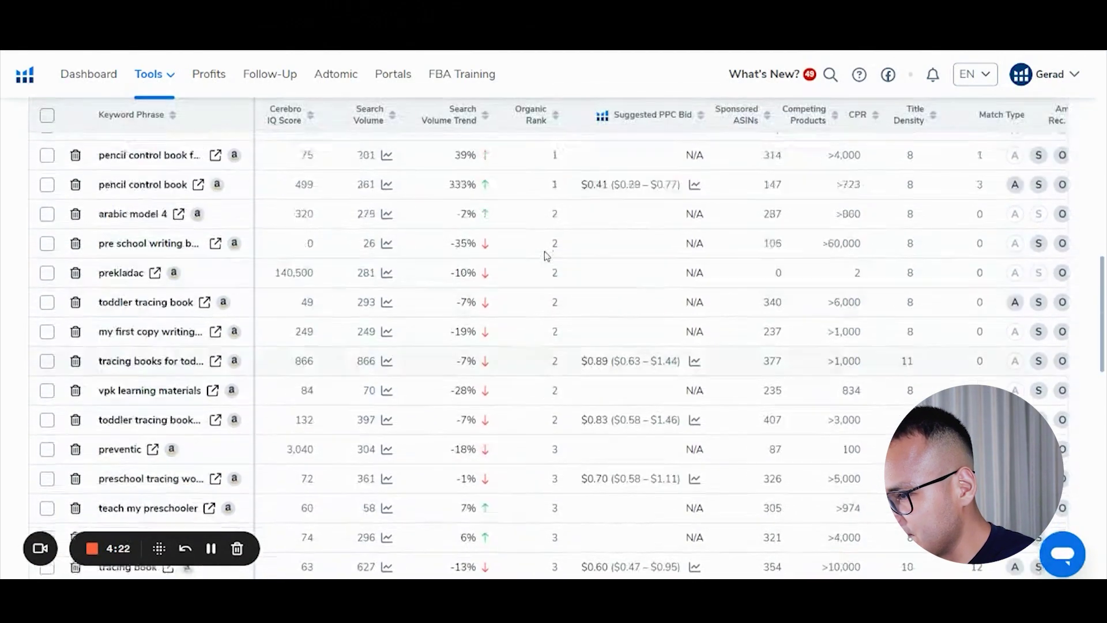
{"action": "scroll", "coordinate": [547, 256], "scroll_direction": "up", "scroll_amount": 5}
{"action": "scroll", "coordinate": [184, 381], "scroll_direction": "down", "scroll_amount": 1}
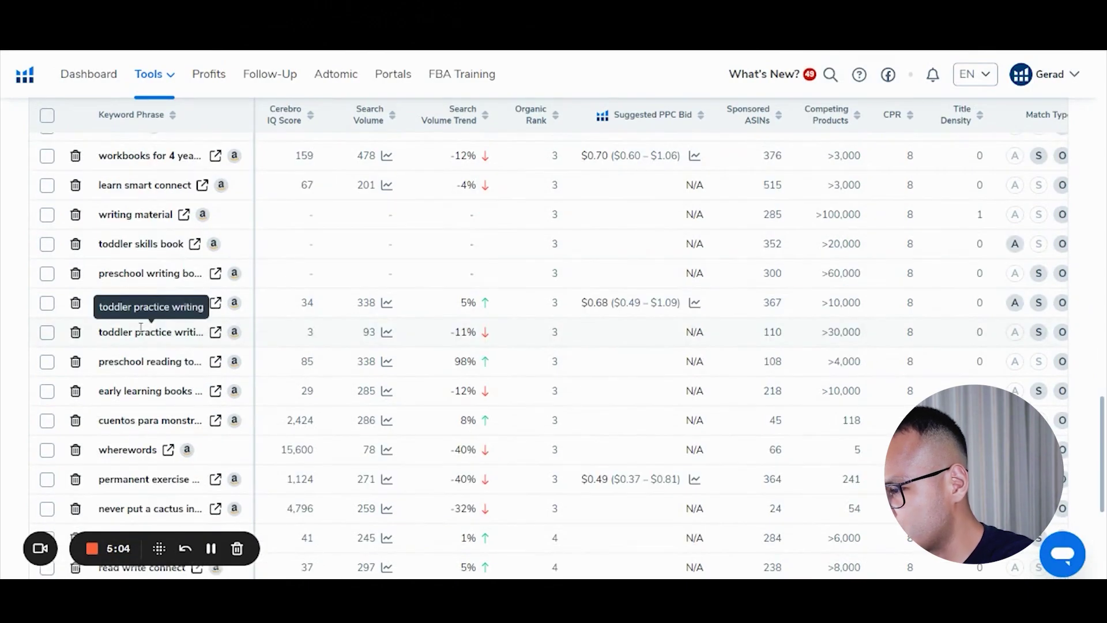
{"action": "scroll", "coordinate": [150, 375], "scroll_direction": "down", "scroll_amount": 5}
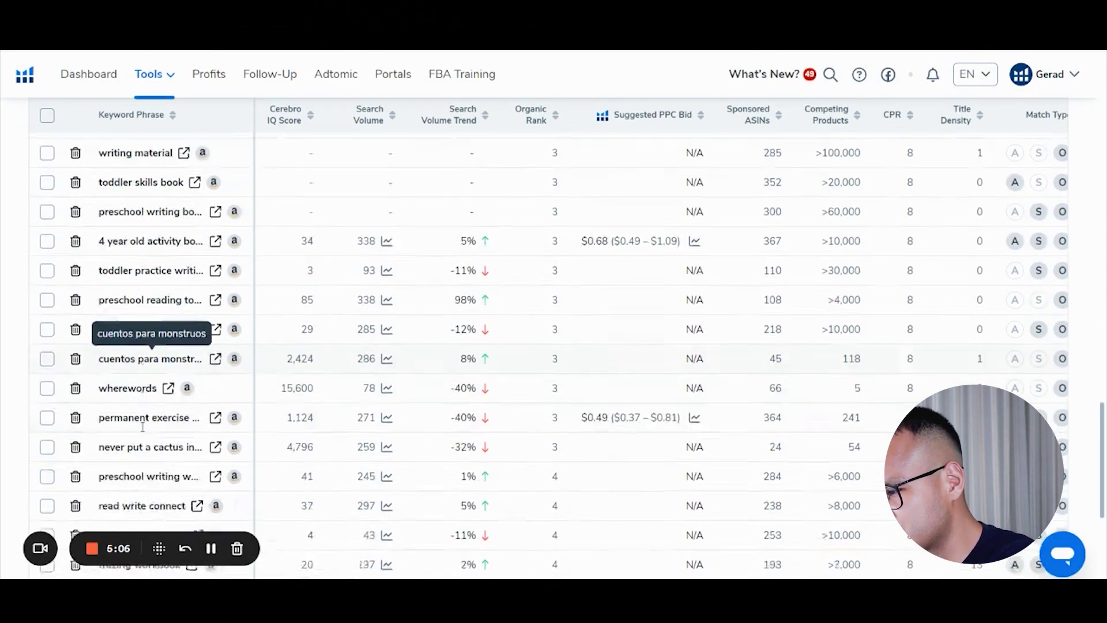
{"action": "scroll", "coordinate": [165, 385], "scroll_direction": "up", "scroll_amount": 1}
{"action": "scroll", "coordinate": [165, 385], "scroll_direction": "up", "scroll_amount": 15}
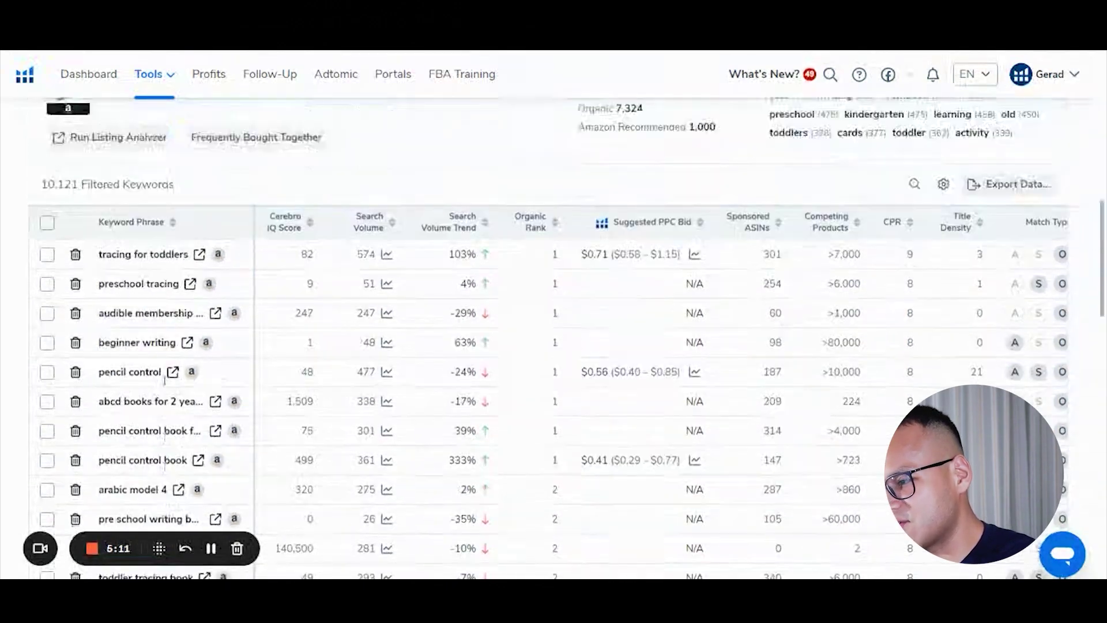
{"action": "scroll", "coordinate": [165, 377], "scroll_direction": "down", "scroll_amount": 2}
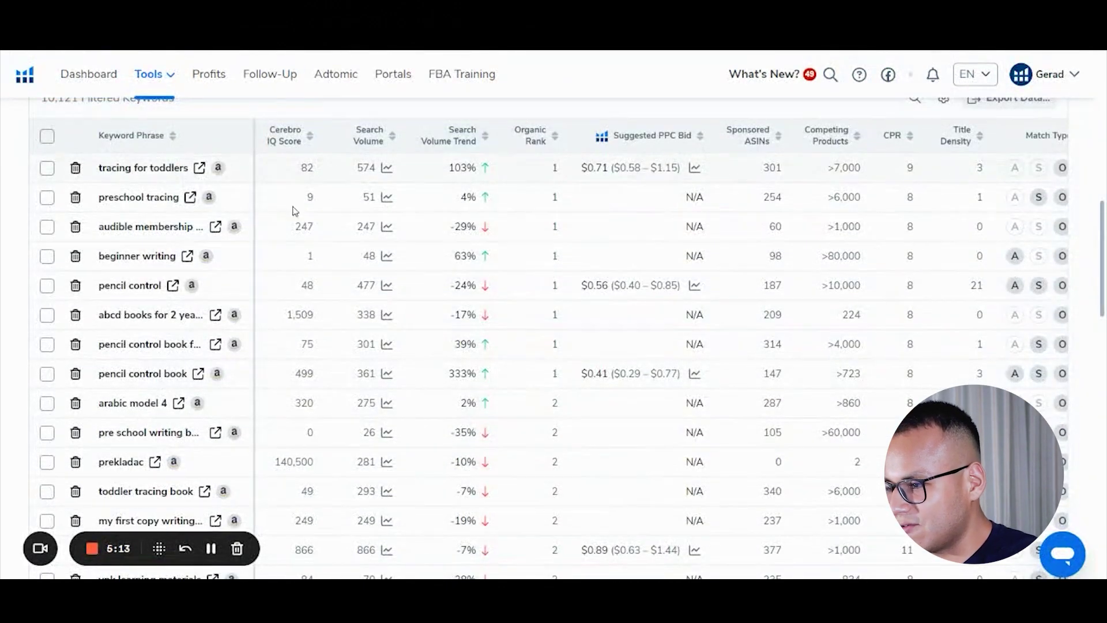
{"action": "scroll", "coordinate": [115, 248], "scroll_direction": "up", "scroll_amount": 4}
{"action": "scroll", "coordinate": [122, 294], "scroll_direction": "down", "scroll_amount": 3}
{"action": "scroll", "coordinate": [121, 294], "scroll_direction": "up", "scroll_amount": 3}
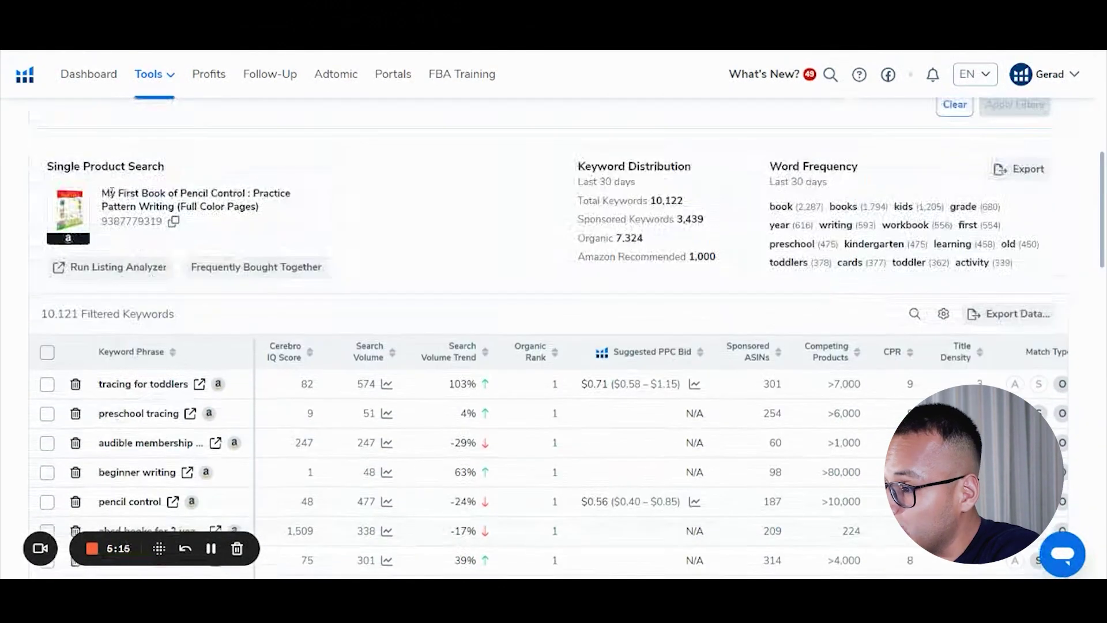
{"action": "scroll", "coordinate": [140, 395], "scroll_direction": "down", "scroll_amount": 5}
{"action": "scroll", "coordinate": [141, 396], "scroll_direction": "up", "scroll_amount": 6}
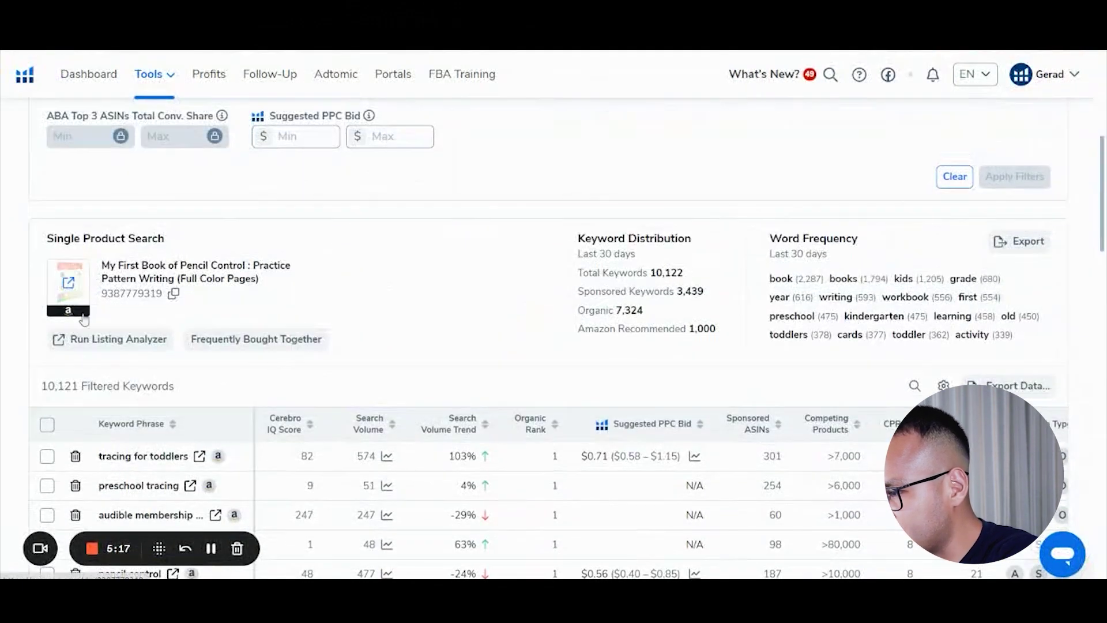
{"action": "scroll", "coordinate": [151, 309], "scroll_direction": "down", "scroll_amount": 3}
{"action": "scroll", "coordinate": [151, 308], "scroll_direction": "down", "scroll_amount": 4}
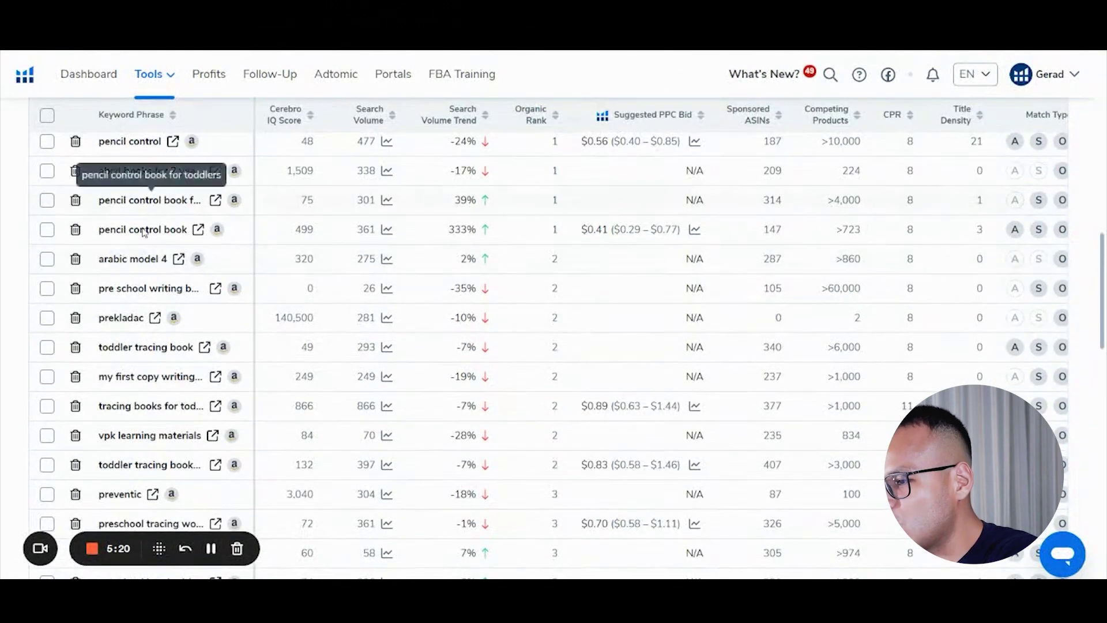
{"action": "scroll", "coordinate": [132, 337], "scroll_direction": "down", "scroll_amount": 3}
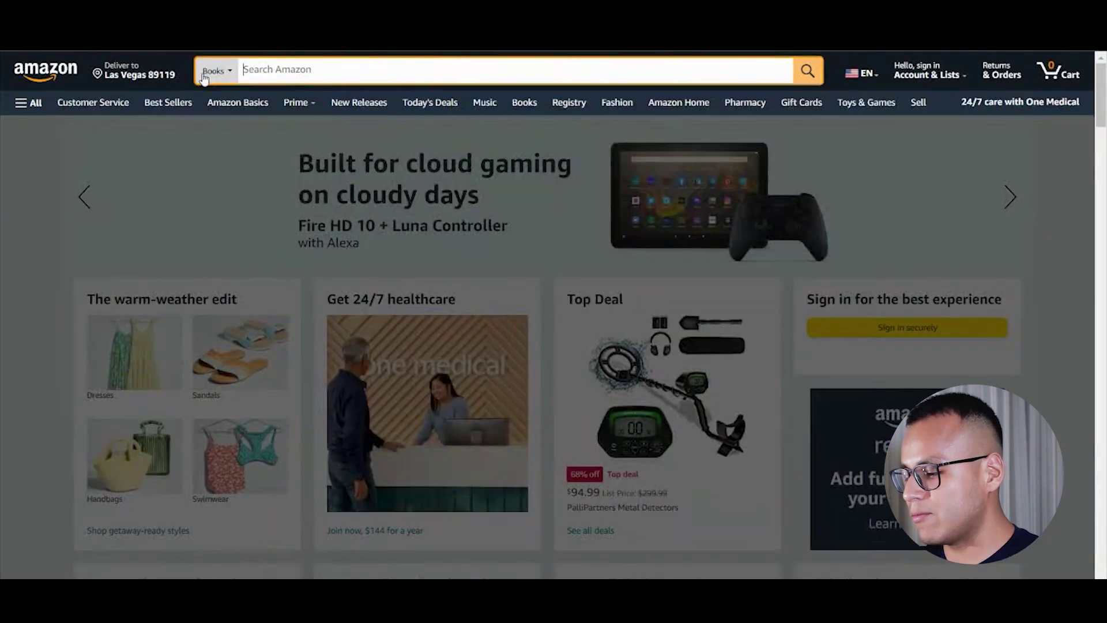
Search the Books department of Amazon United States for "easter dot marker" and look through the results
{"action": "type", "text": "easter dot marker"}
{"action": "key", "text": "Return"}
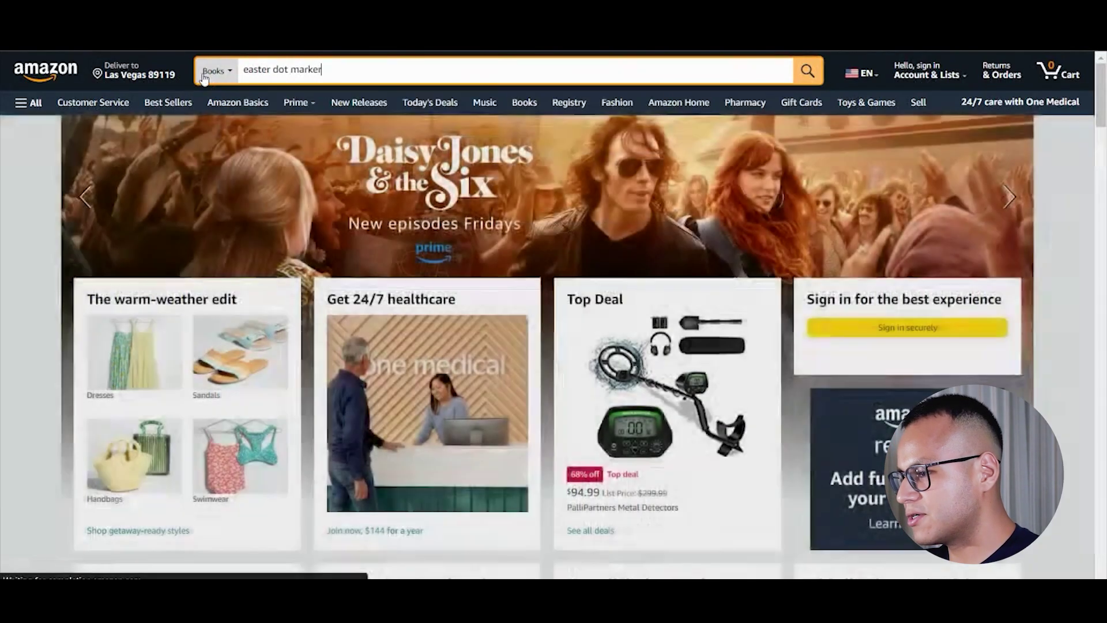
{"action": "scroll", "coordinate": [534, 307], "scroll_direction": "down", "scroll_amount": 9}
{"action": "scroll", "coordinate": [534, 307], "scroll_direction": "down", "scroll_amount": 6}
{"action": "scroll", "coordinate": [519, 303], "scroll_direction": "up", "scroll_amount": 8}
{"action": "scroll", "coordinate": [490, 297], "scroll_direction": "down", "scroll_amount": 1}
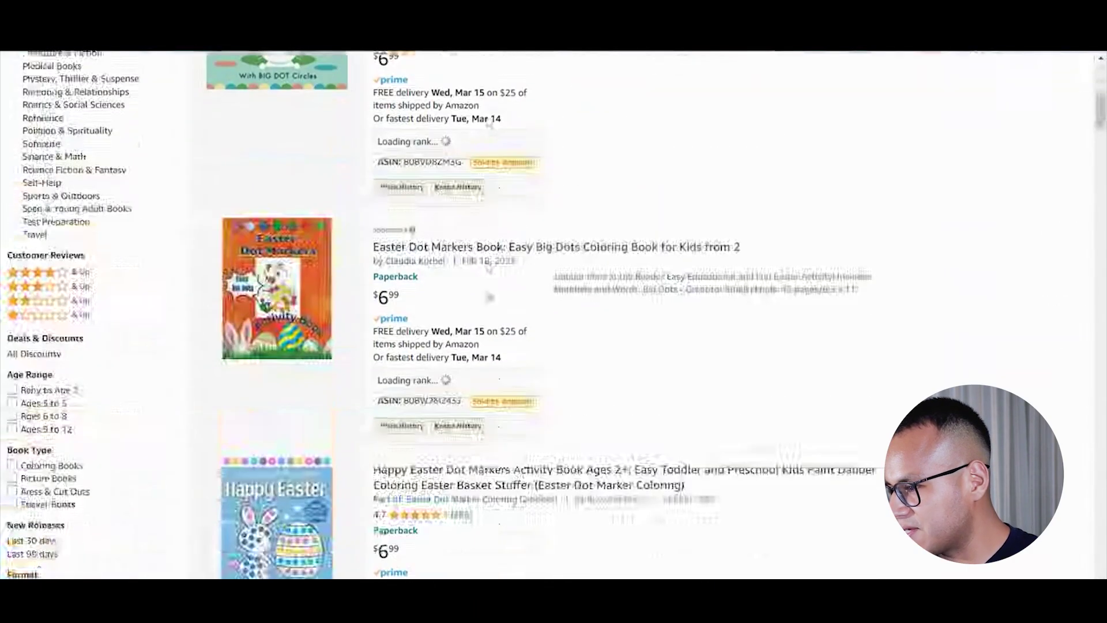
Open the best-selling "Easter Basket Stuffers for Toddler: Dot Markers Activity Book" listing and copy its ASIN from the product details
{"action": "scroll", "coordinate": [487, 291], "scroll_direction": "down", "scroll_amount": 15}
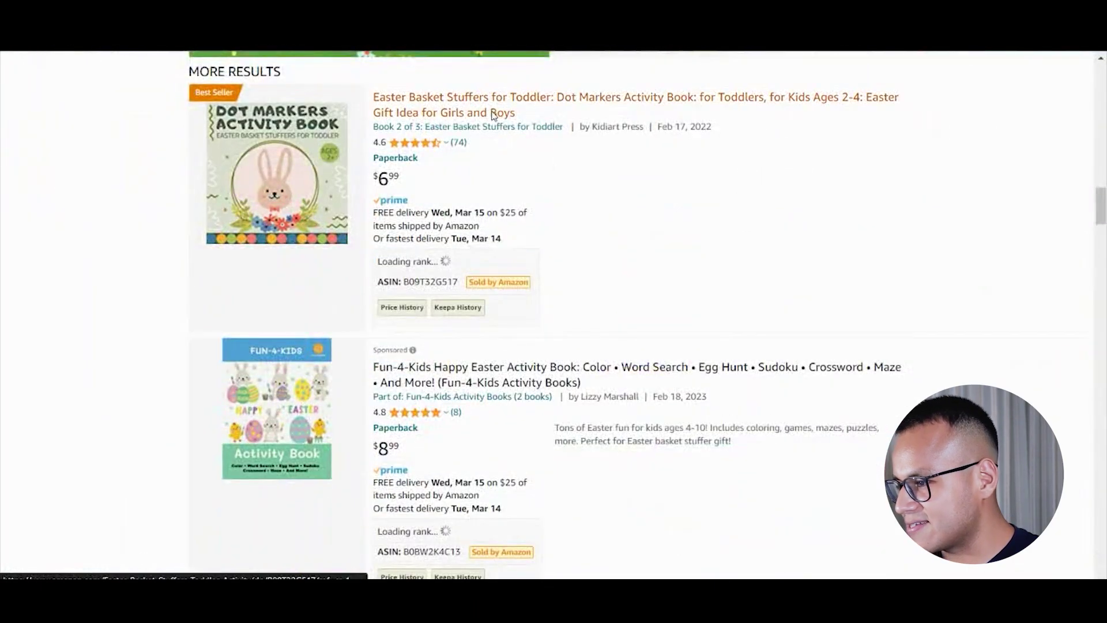
{"action": "left_click", "coordinate": [494, 115]}
{"action": "scroll", "coordinate": [440, 265], "scroll_direction": "down", "scroll_amount": 15}
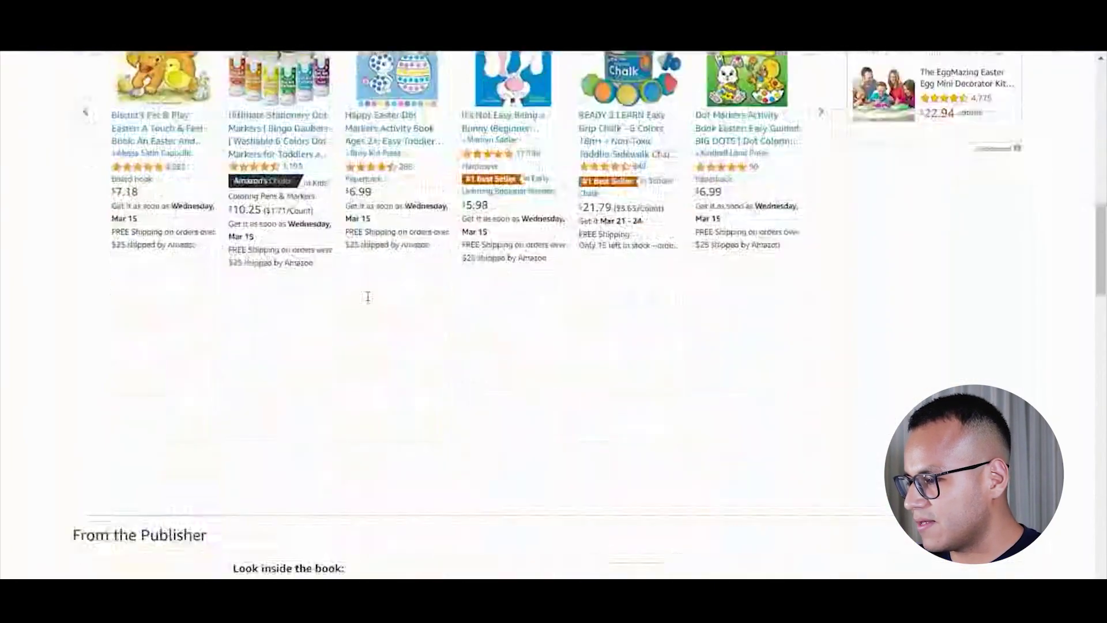
{"action": "scroll", "coordinate": [367, 297], "scroll_direction": "down", "scroll_amount": 15}
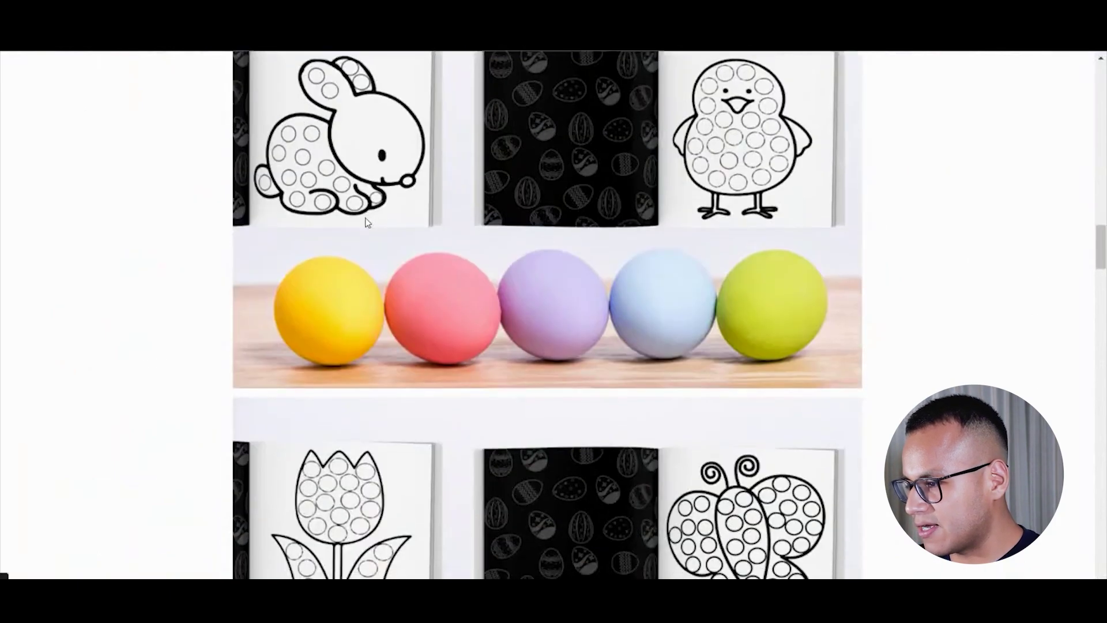
{"action": "scroll", "coordinate": [367, 224], "scroll_direction": "down", "scroll_amount": 15}
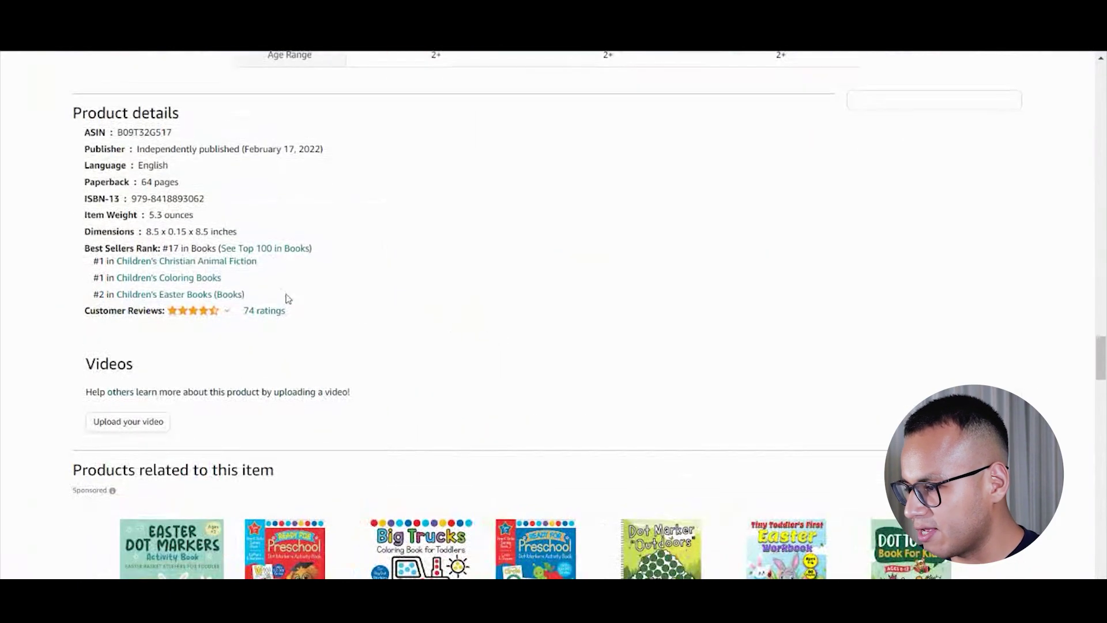
{"action": "double_click", "coordinate": [135, 133]}
{"action": "key", "text": "ctrl+c"}
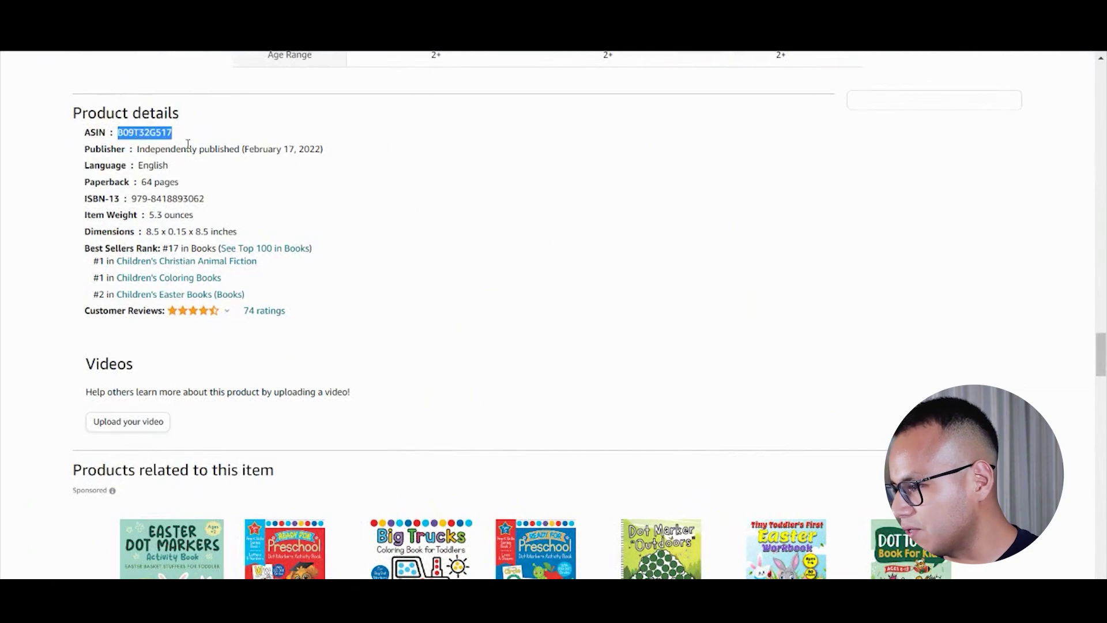
Replace the previous ASIN in Cerebro with the Easter dot markers book's B09T32G517 and run a keyword search for it
{"action": "left_click", "coordinate": [487, 508]}
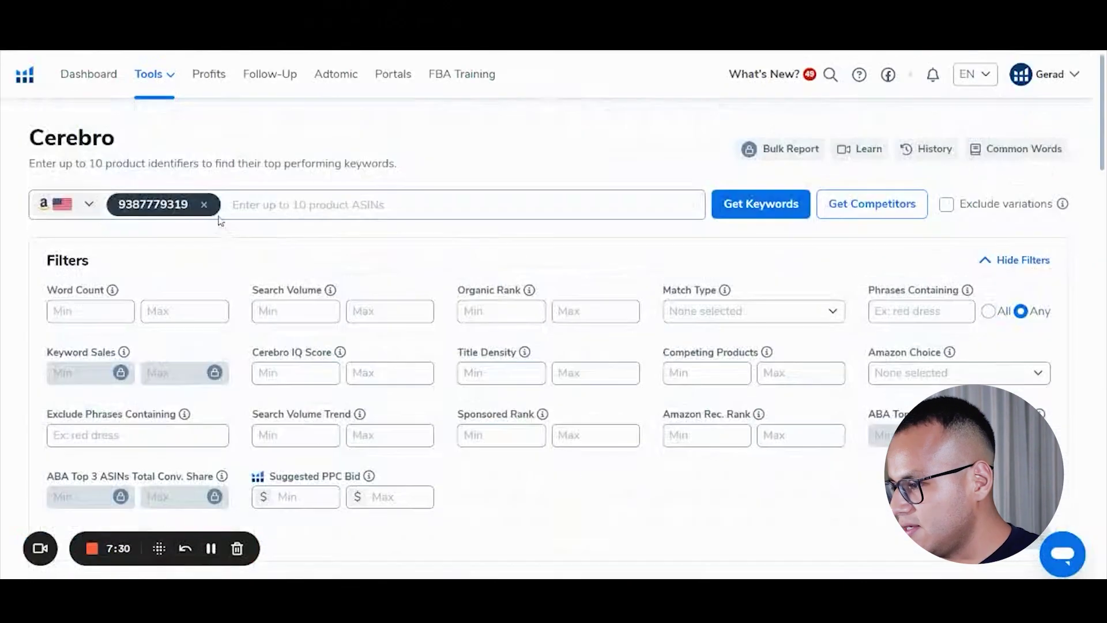
{"action": "key", "text": "ctrl+v"}
{"action": "left_click", "coordinate": [744, 203]}
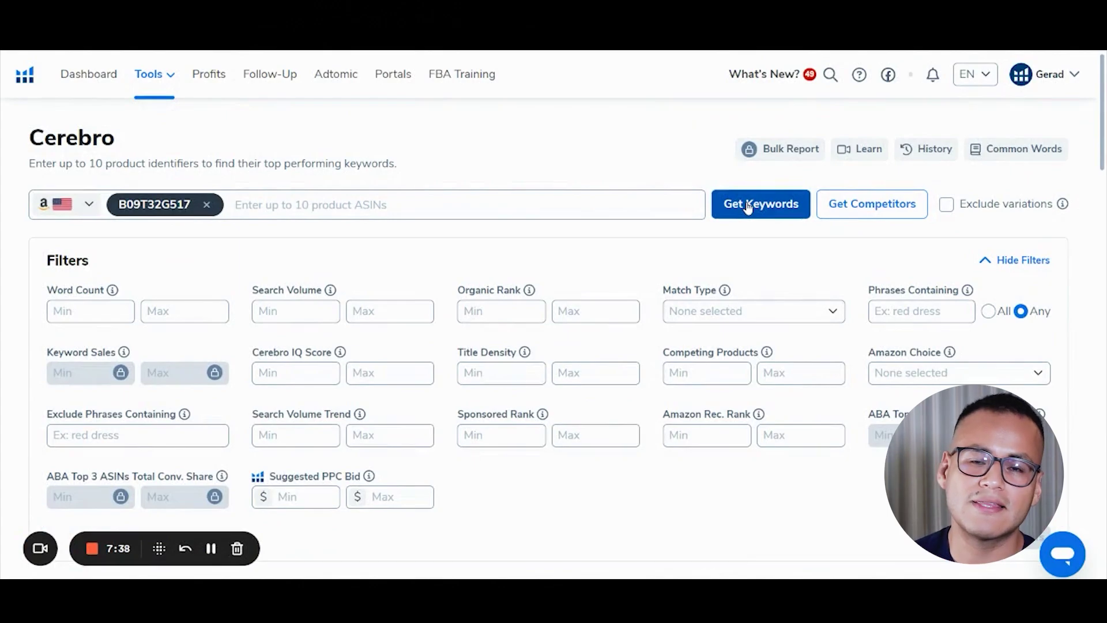
{"action": "scroll", "coordinate": [721, 242], "scroll_direction": "down", "scroll_amount": 8}
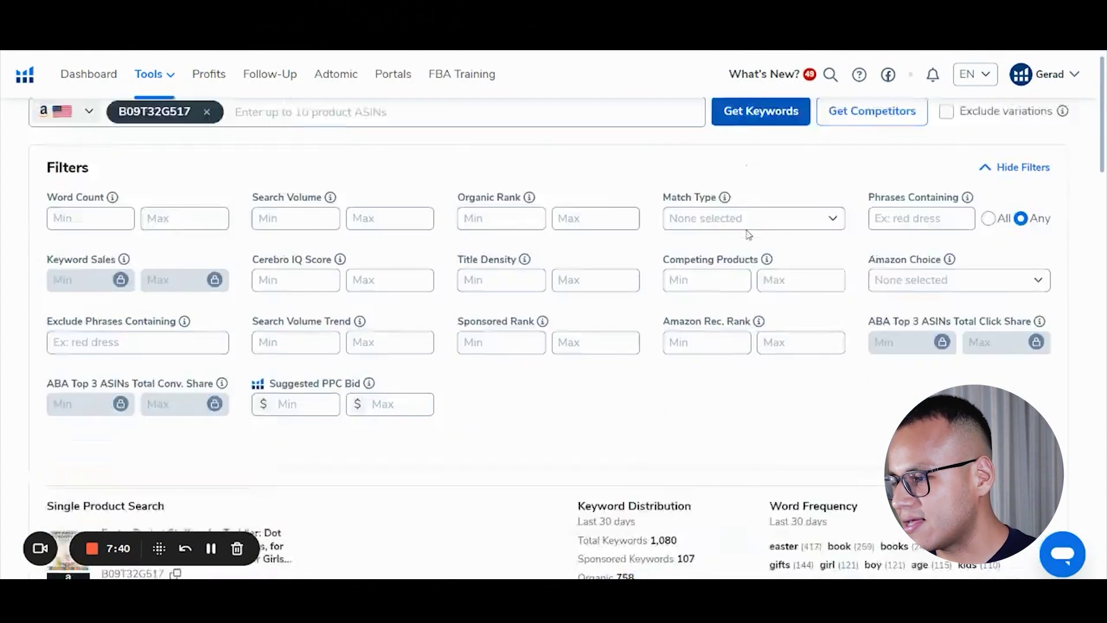